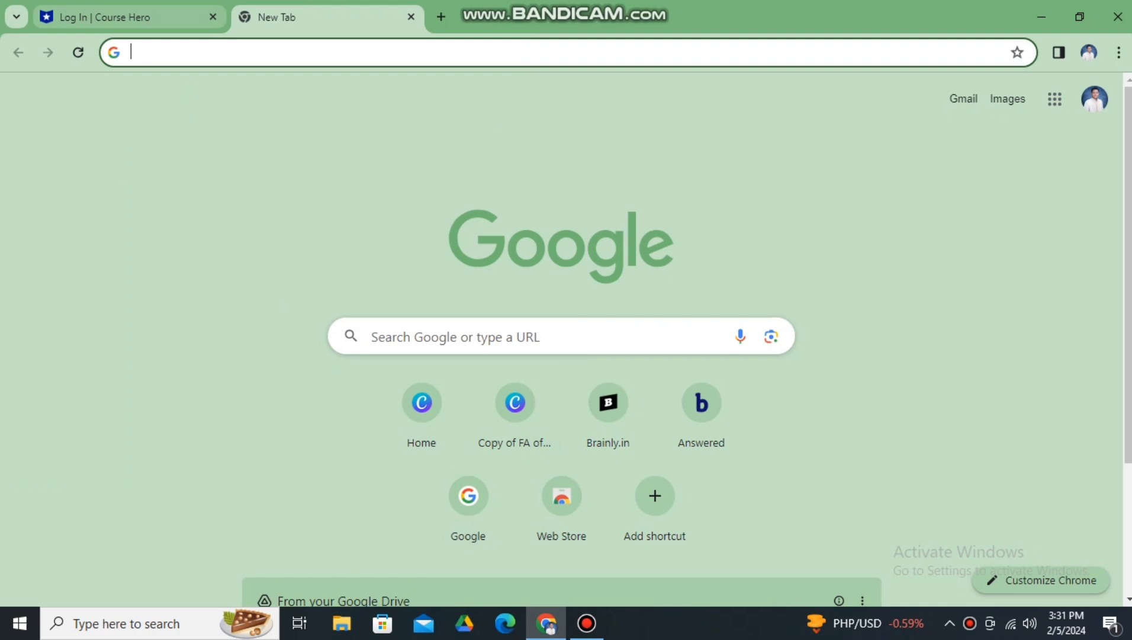
Step: Switch to the Course Hero login page and sign in with the saved Google account
left_click(107, 16)
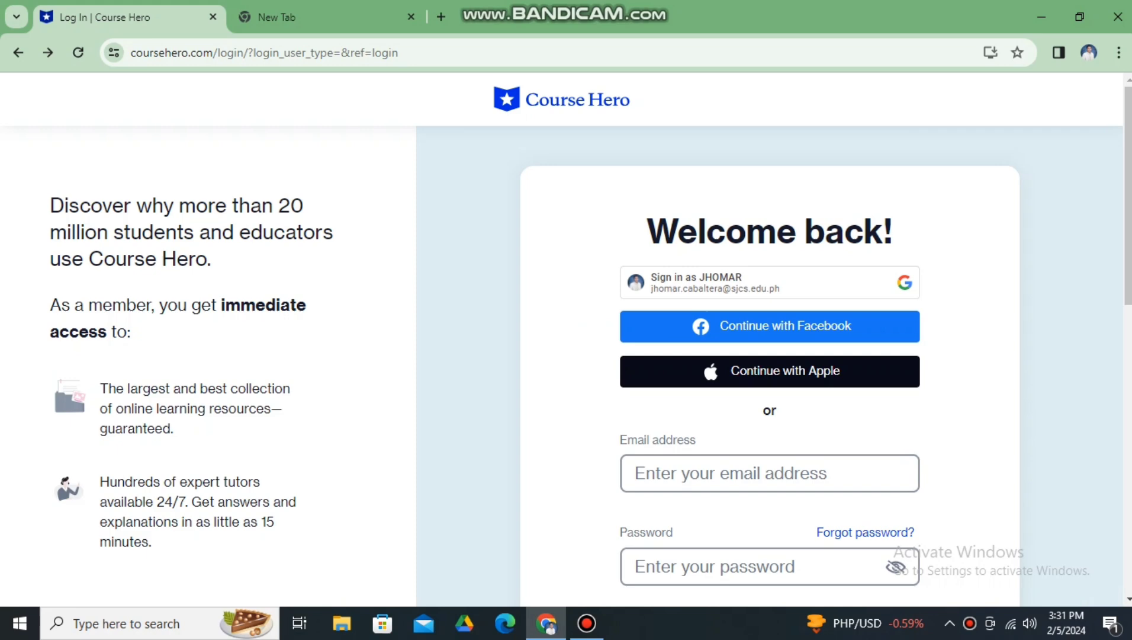
scroll(591, 339, "down", 4)
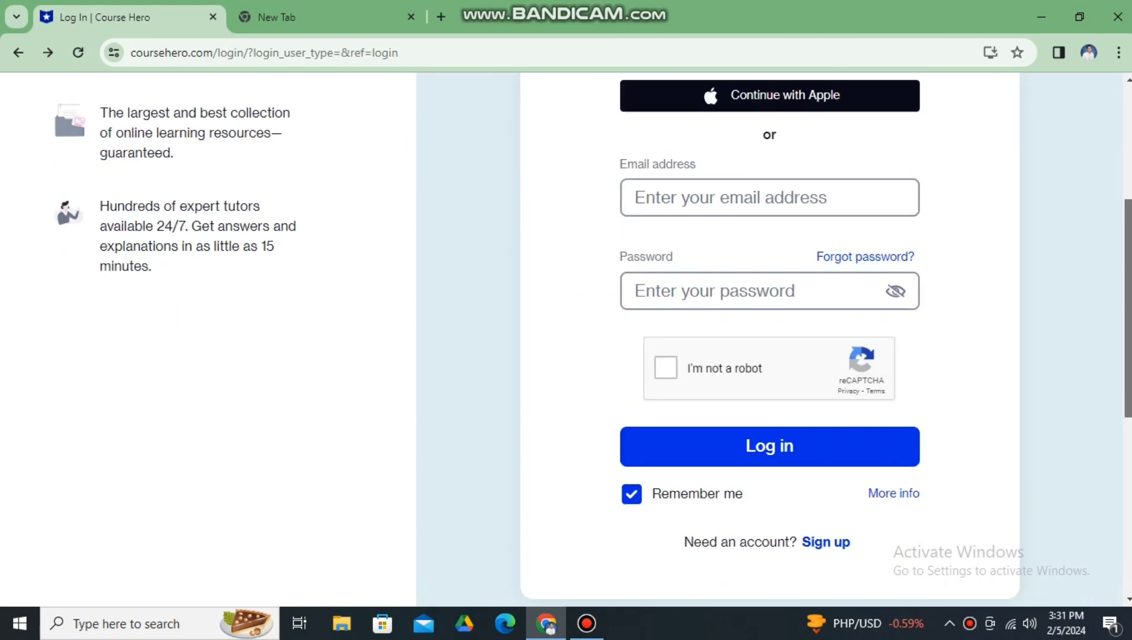
scroll(567, 338, "up", 4)
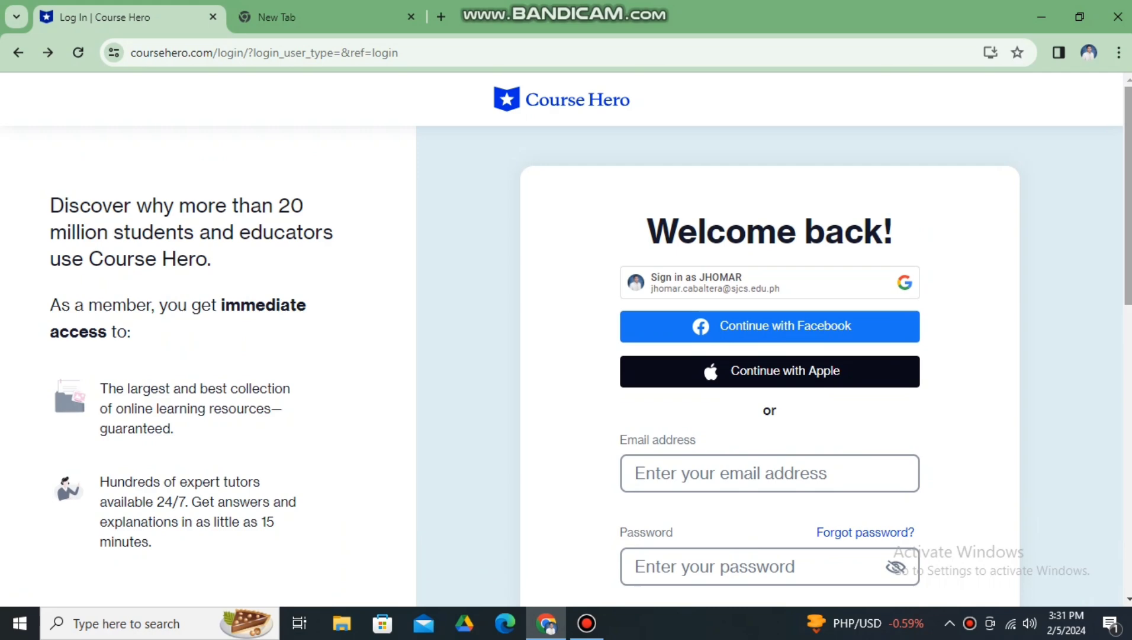
scroll(566, 338, "down", 3)
scroll(566, 338, "up", 3)
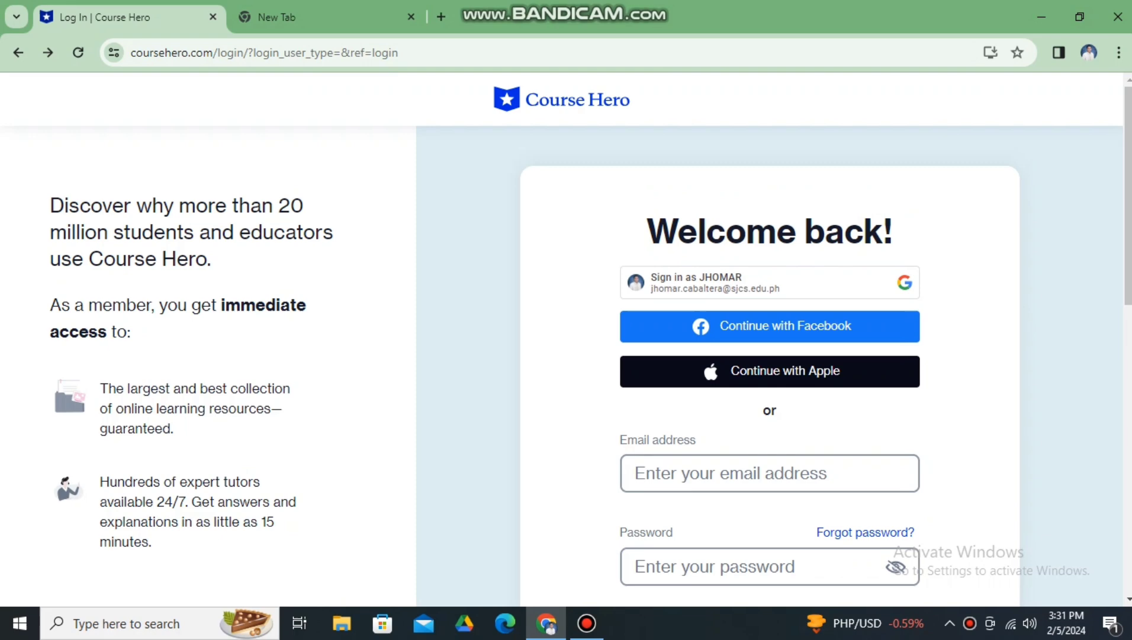
scroll(566, 337, "down", 5)
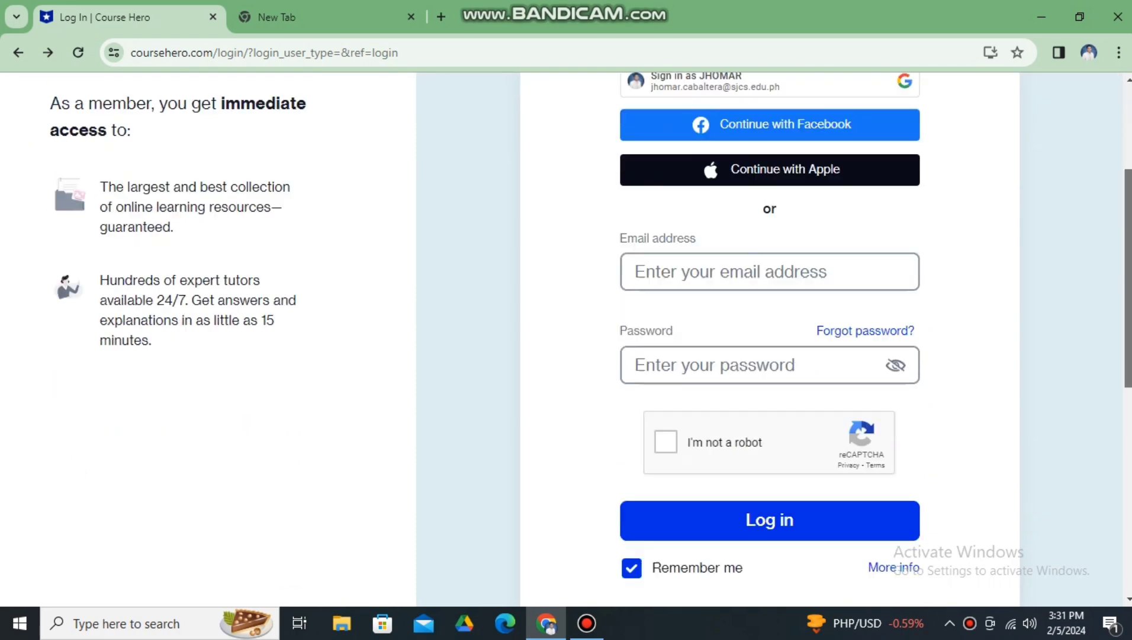
scroll(567, 338, "up", 5)
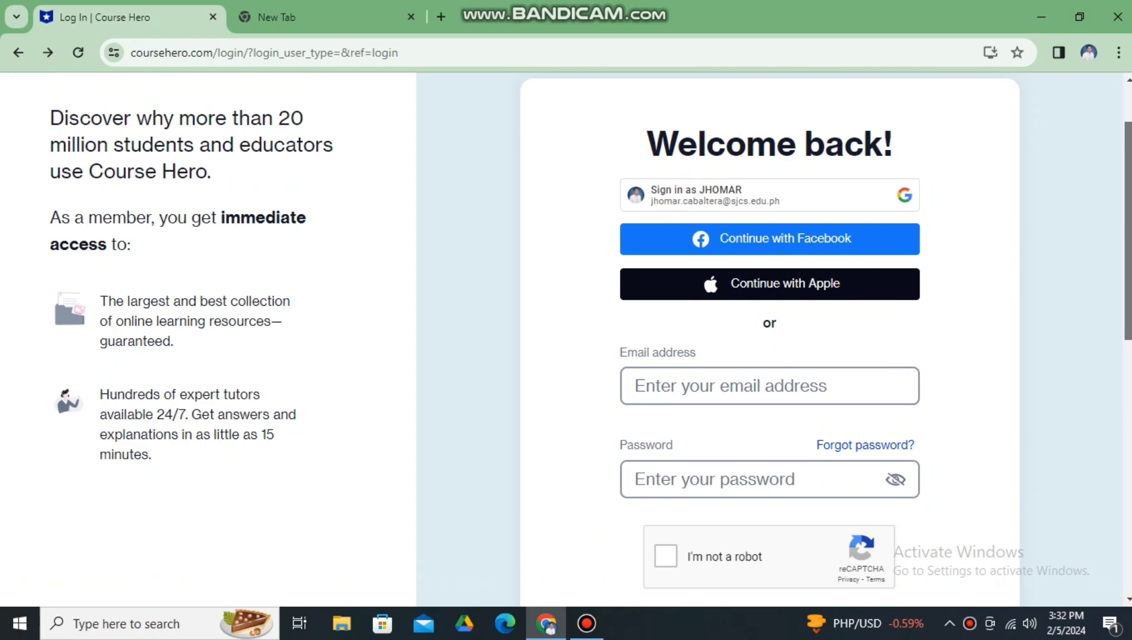
scroll(566, 337, "down", 4)
scroll(566, 338, "up", 3)
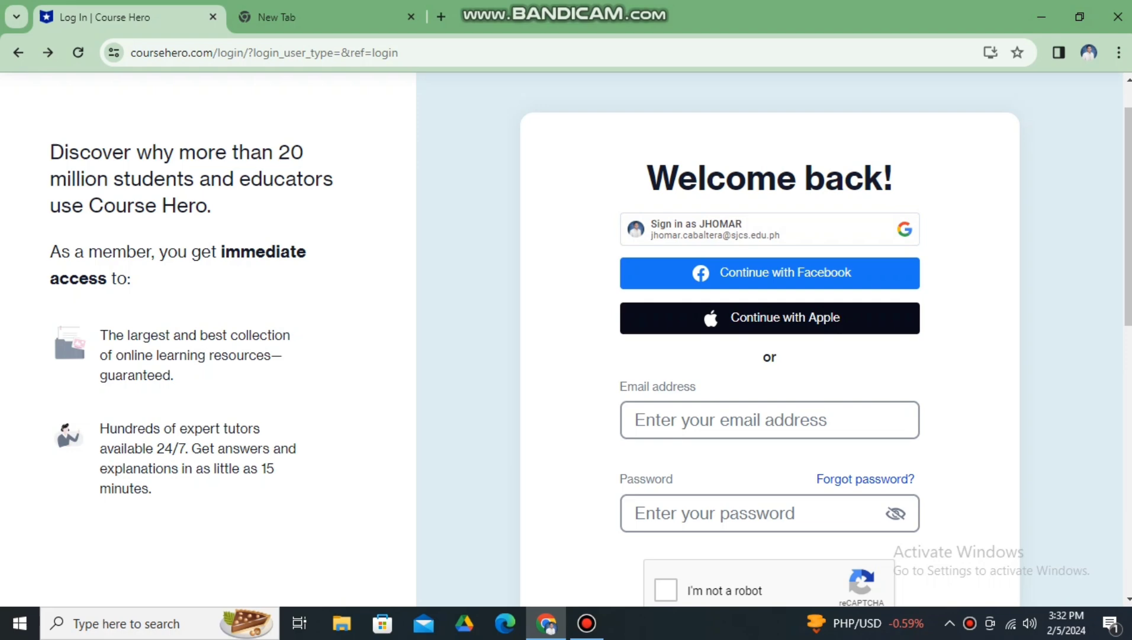
scroll(566, 337, "down", 3)
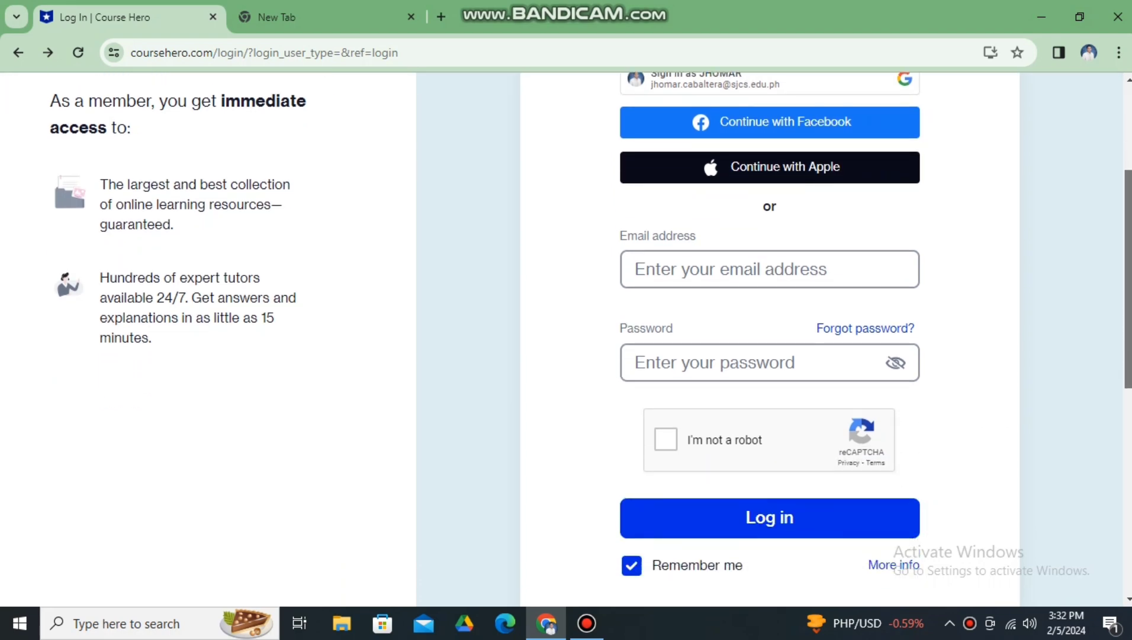
scroll(566, 338, "up", 4)
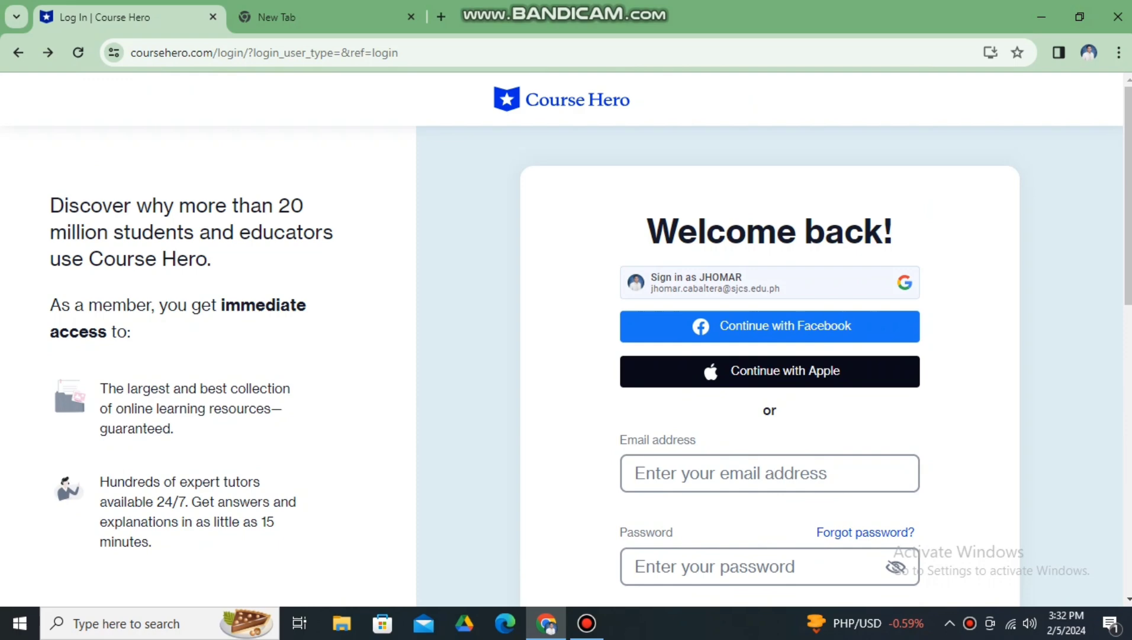
key("Return")
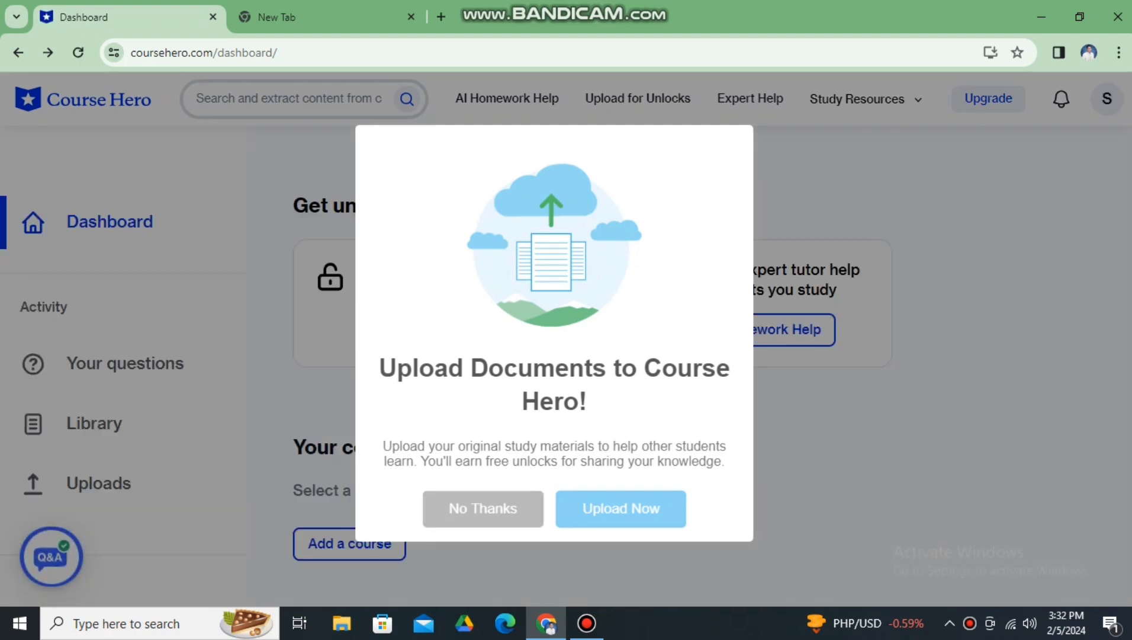
Step: Dismiss the upload prompt and search Course Hero for 'Science Book'
key("Escape")
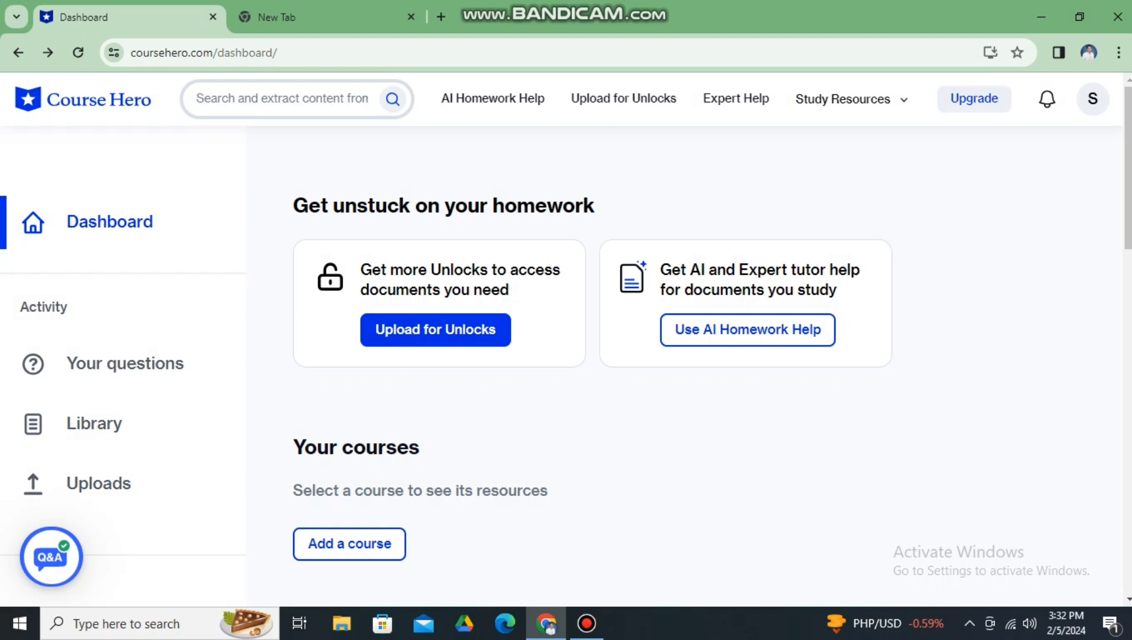
type("Science")
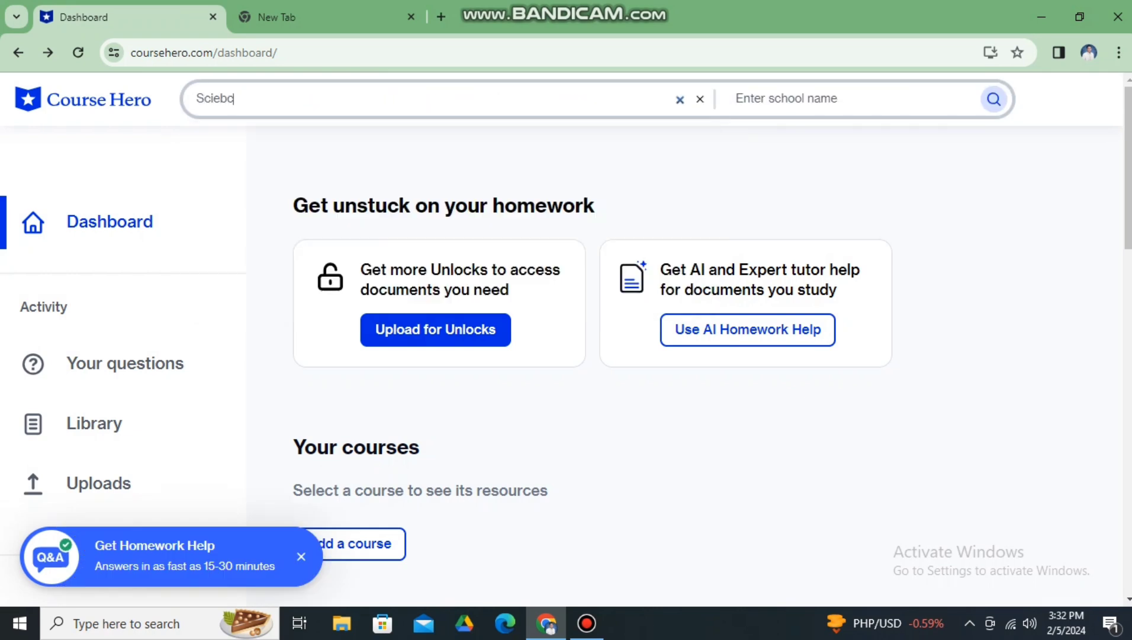
key("BackSpace")
key("BackSpace")
key("BackSpace")
type("nce ")
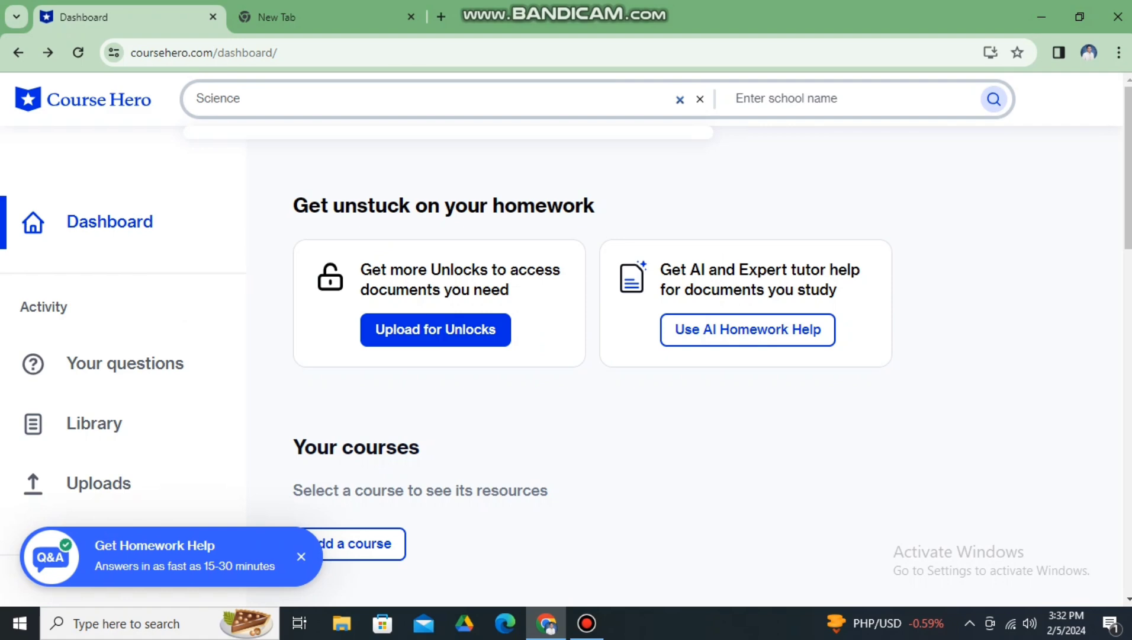
type("Book")
key("Return")
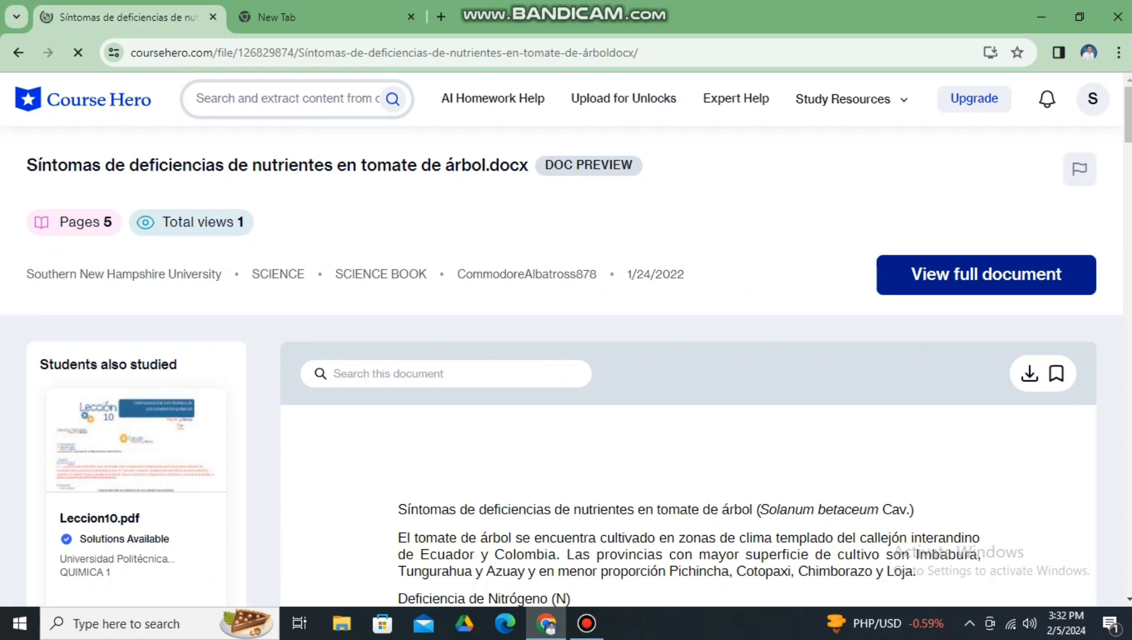
Step: Read through the 'Síntomas de deficiencias de nutrientes en tomate de árbol.docx' preview and request the full document
scroll(687, 368, "down", 4)
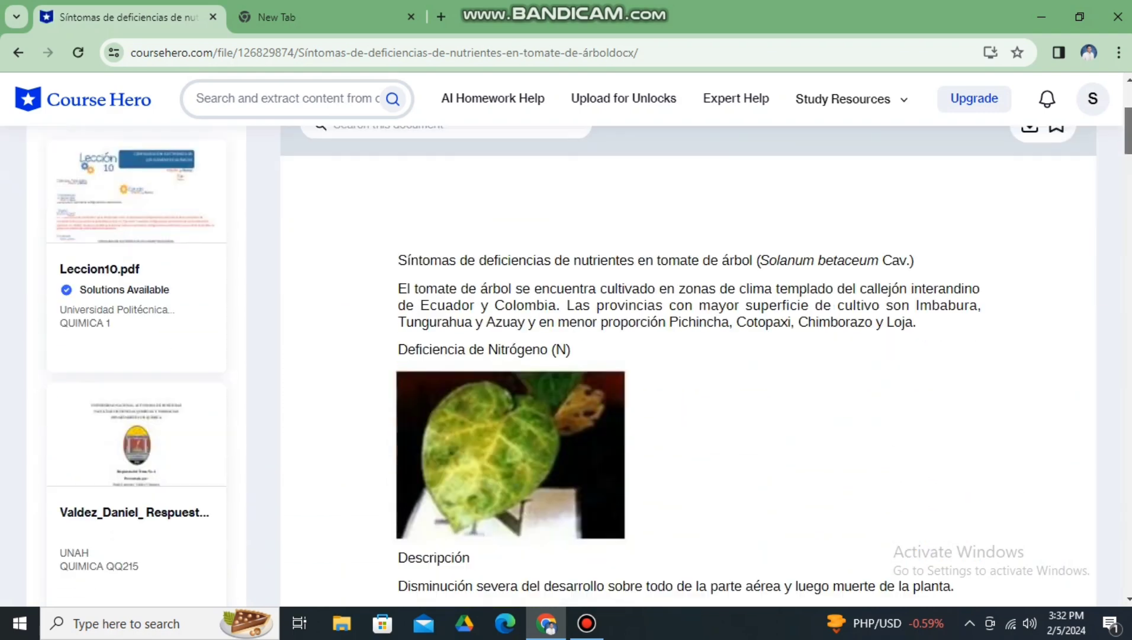
scroll(687, 367, "down", 20)
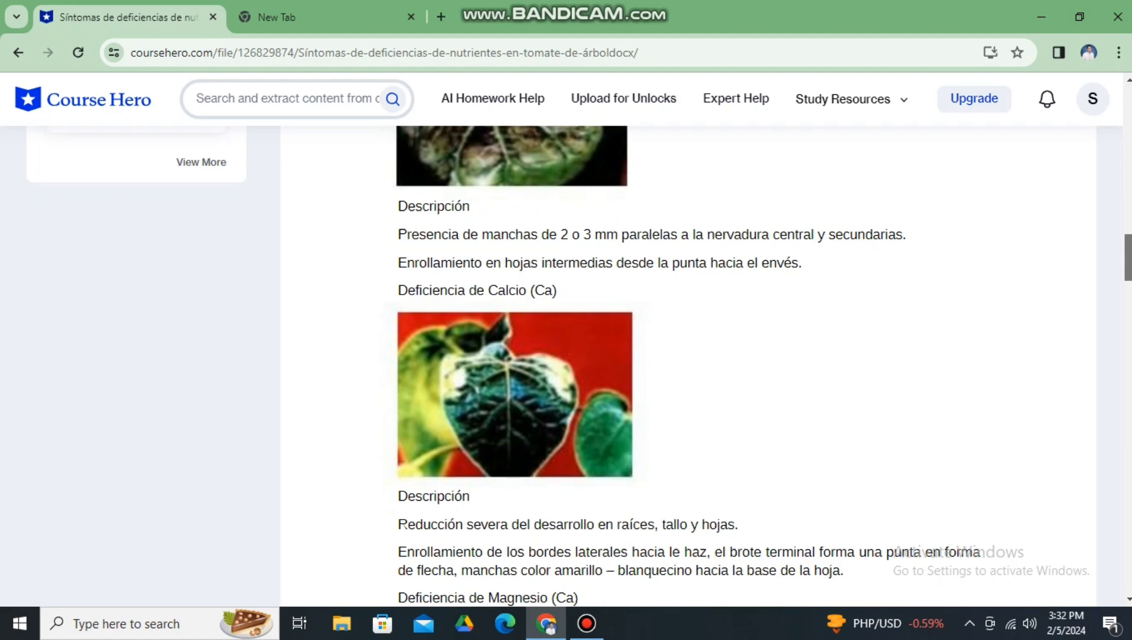
scroll(687, 368, "down", 16)
scroll(687, 367, "up", 6)
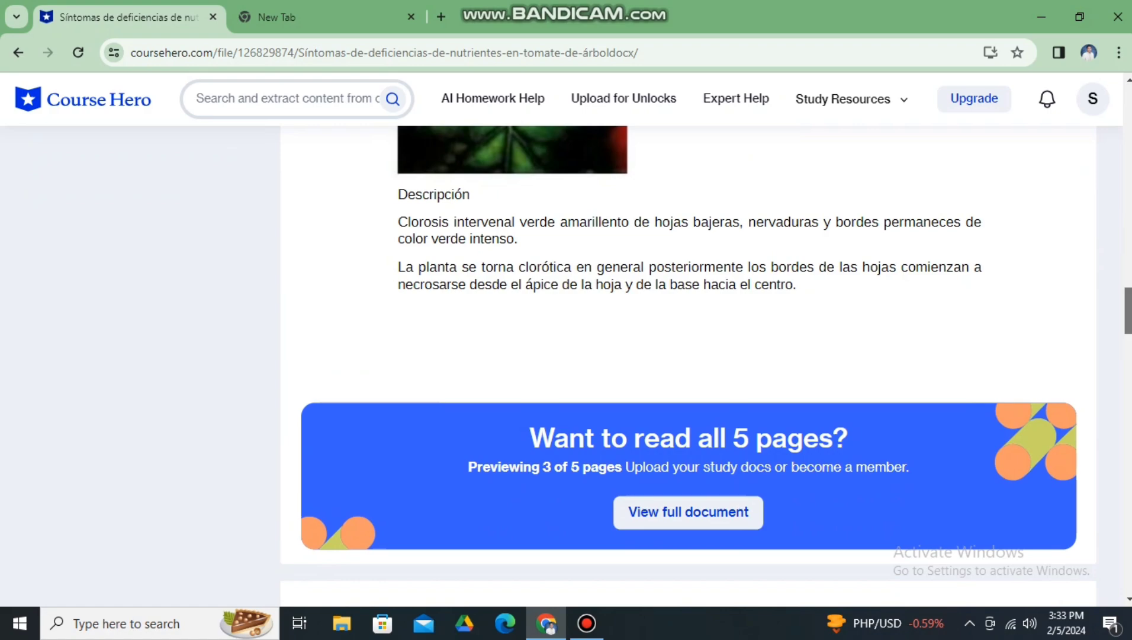
scroll(687, 367, "up", 20)
scroll(686, 367, "down", 15)
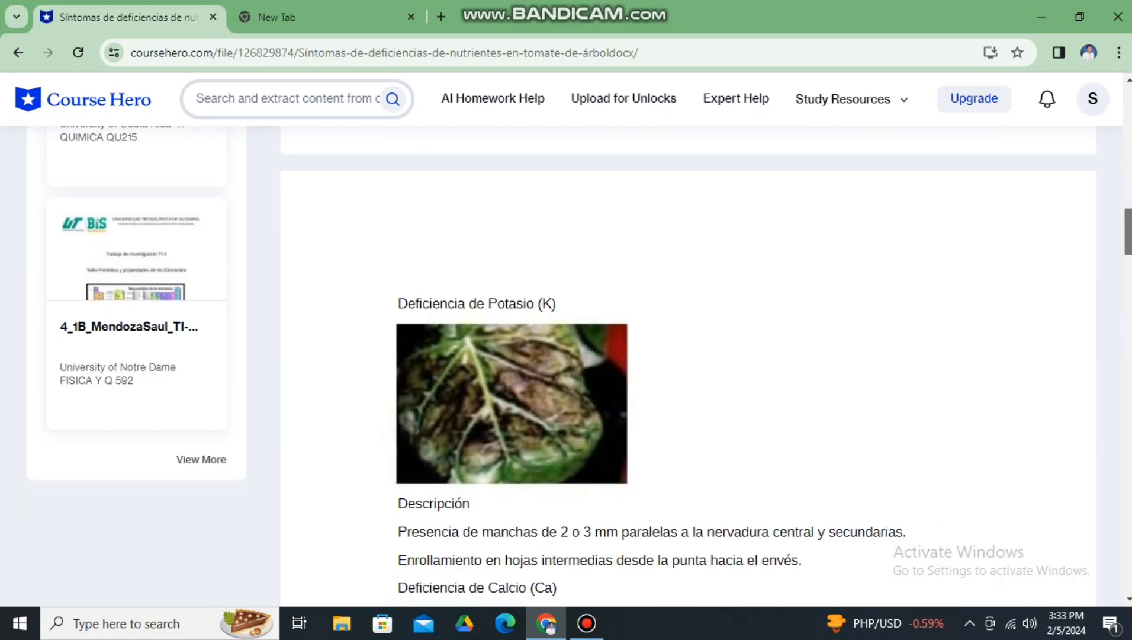
scroll(687, 367, "down", 8)
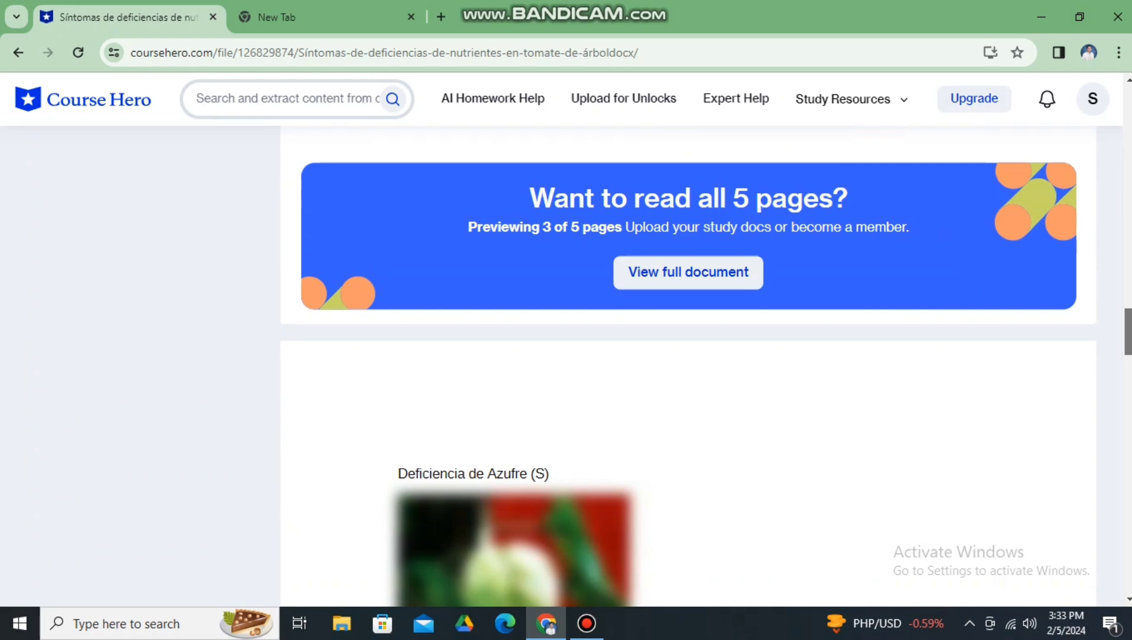
scroll(687, 367, "up", 15)
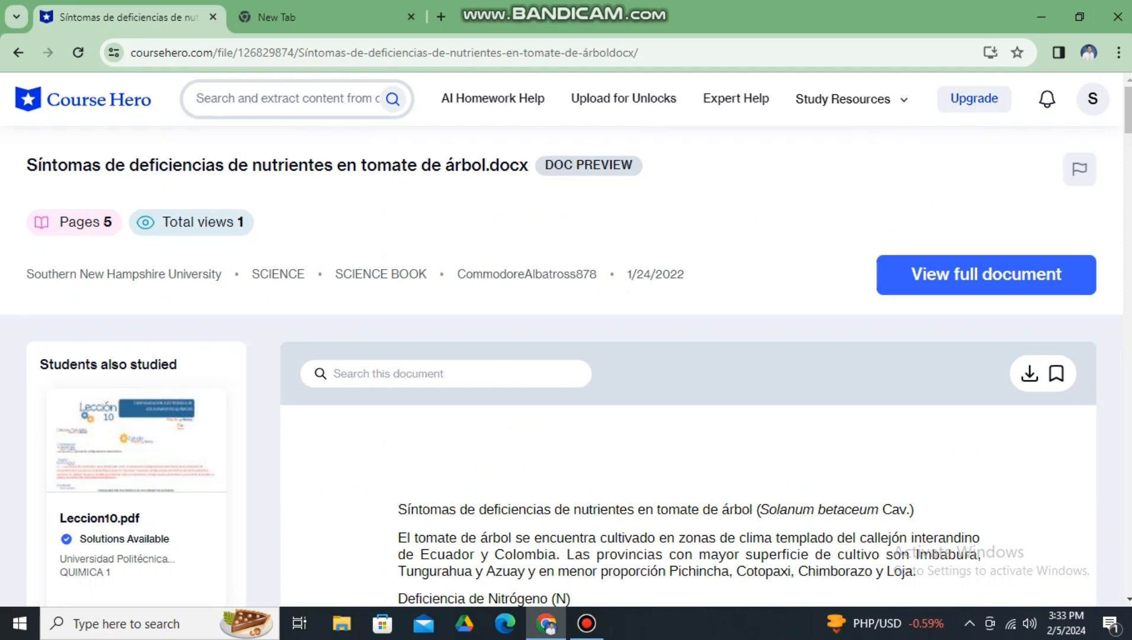
key("F5")
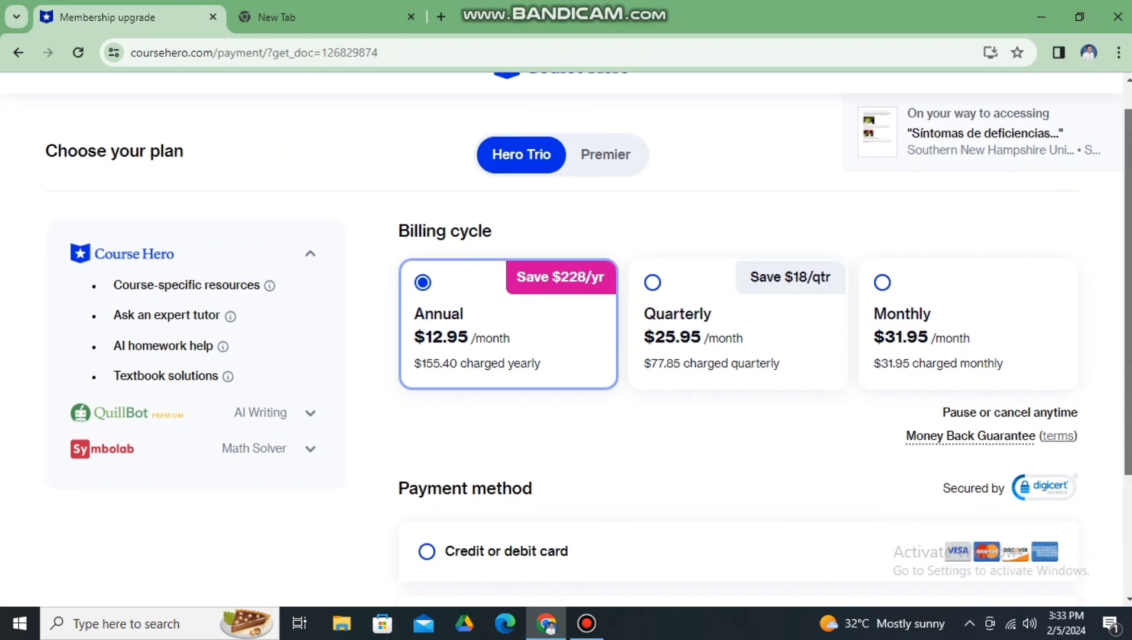
Step: Review the Billing cycle and free-access lines on the plan page, then choose Upload now
left_click_drag(398, 231, 492, 231)
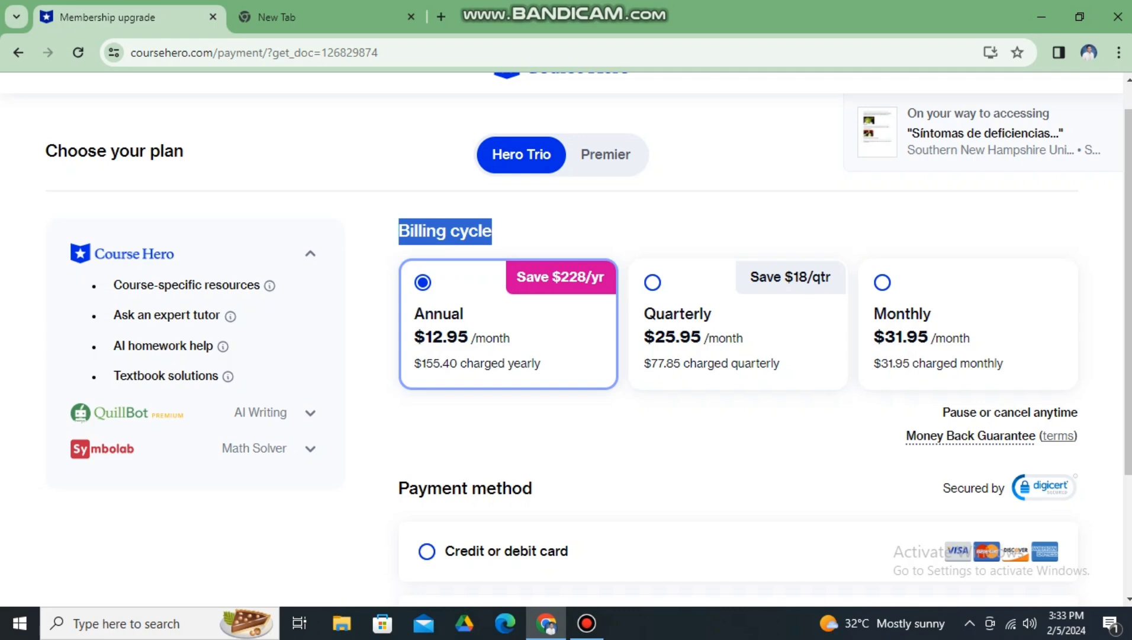
scroll(600, 335, "down", 3)
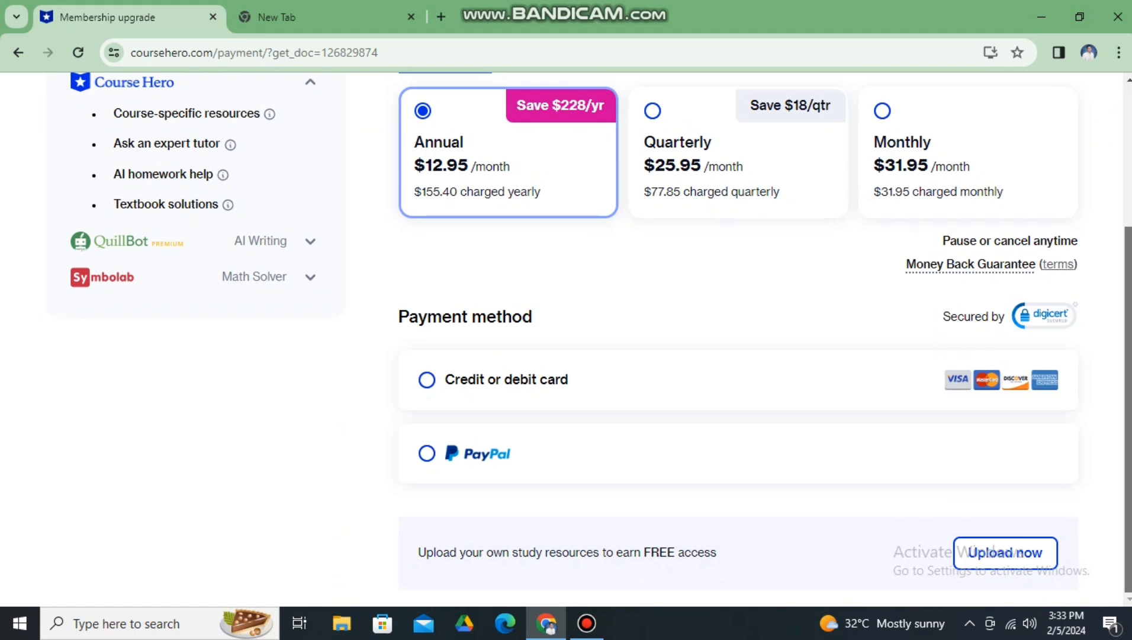
left_click_drag(418, 552, 711, 552)
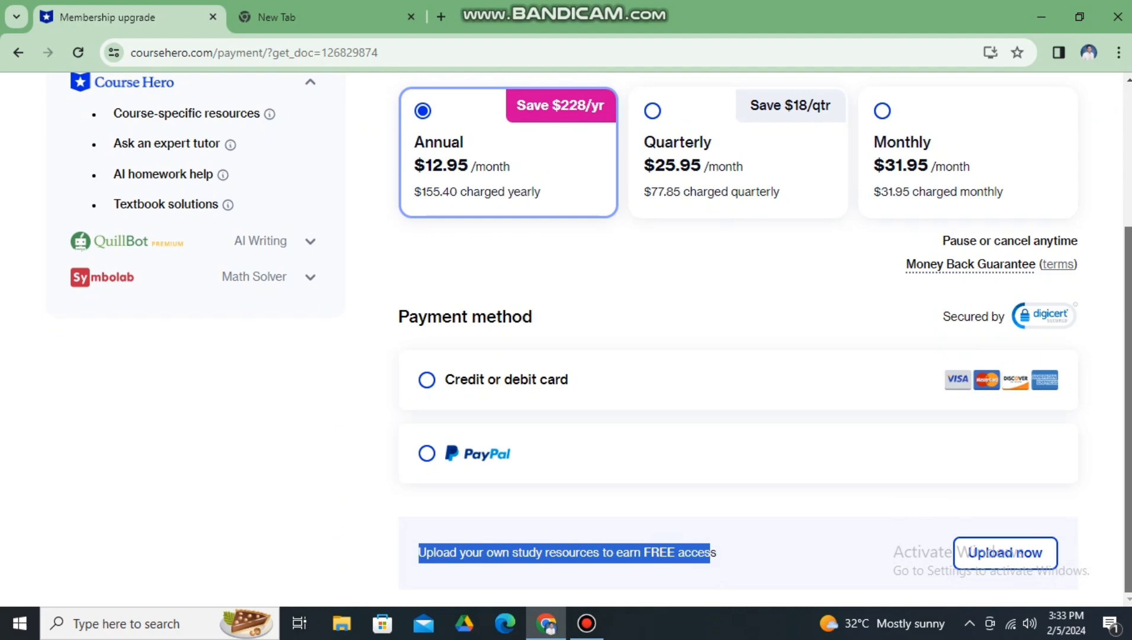
left_click(1005, 552)
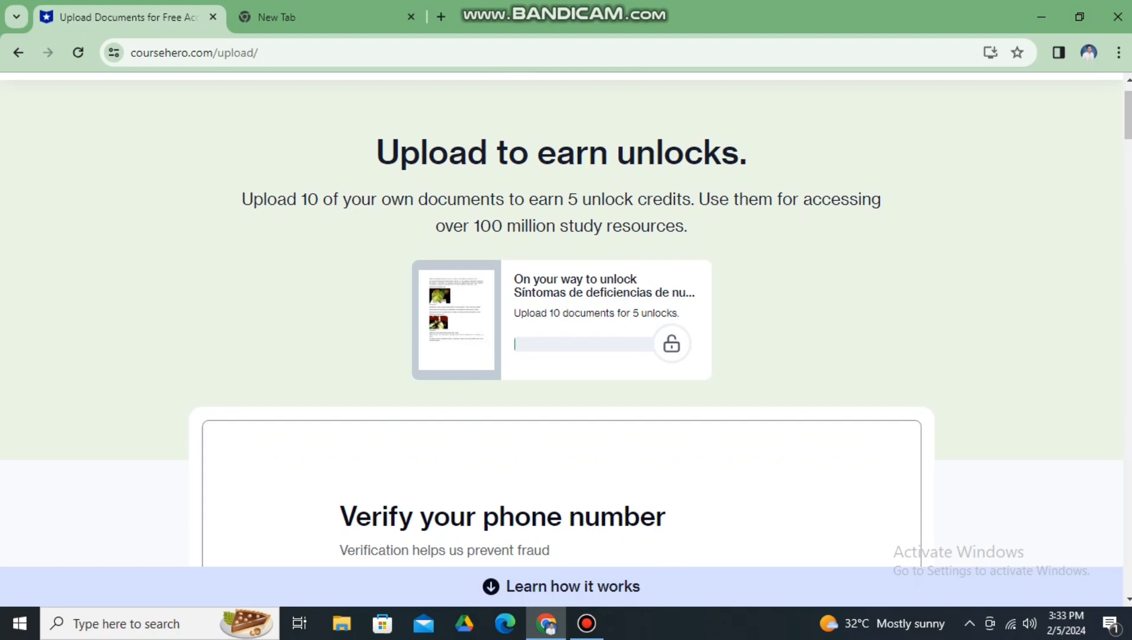
Step: Note the upload-10-documents-for-unlocks offer and scroll to the upload area showing St. John's University
left_click_drag(253, 200, 688, 225)
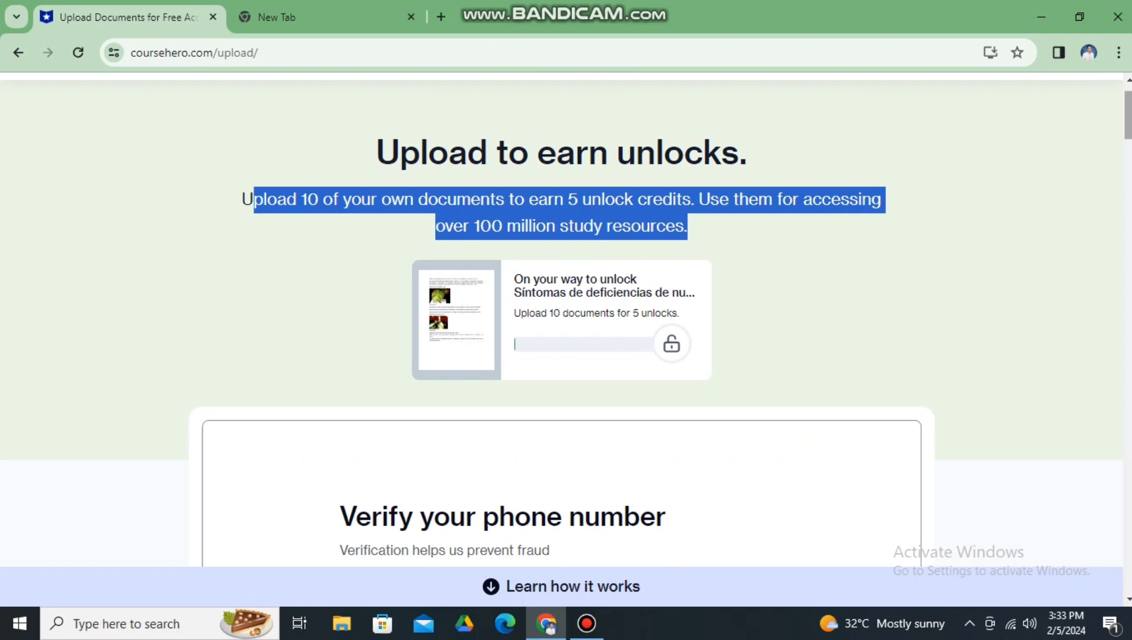
scroll(688, 226, "down", 4)
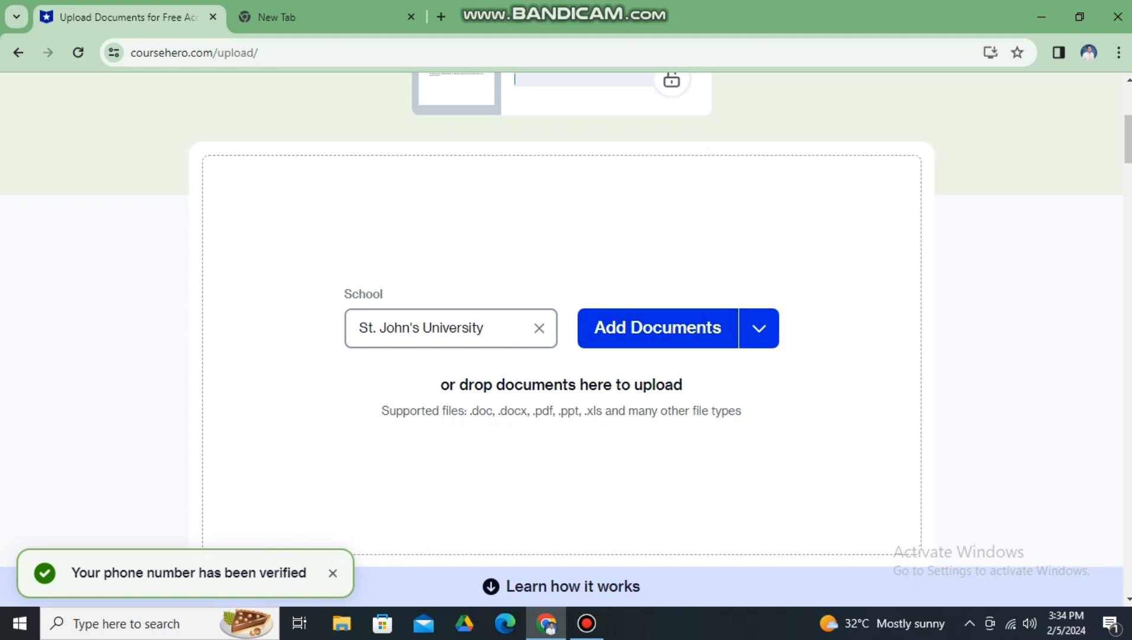
scroll(561, 314, "up", 1)
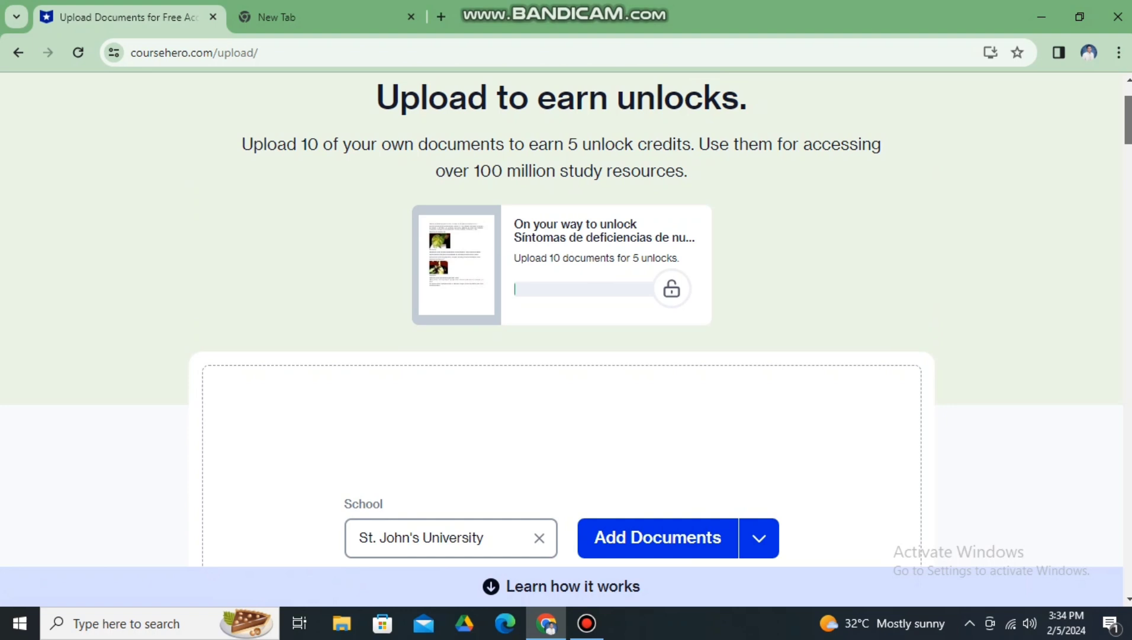
scroll(562, 314, "down", 2)
scroll(561, 320, "down", 1)
scroll(561, 320, "up", 4)
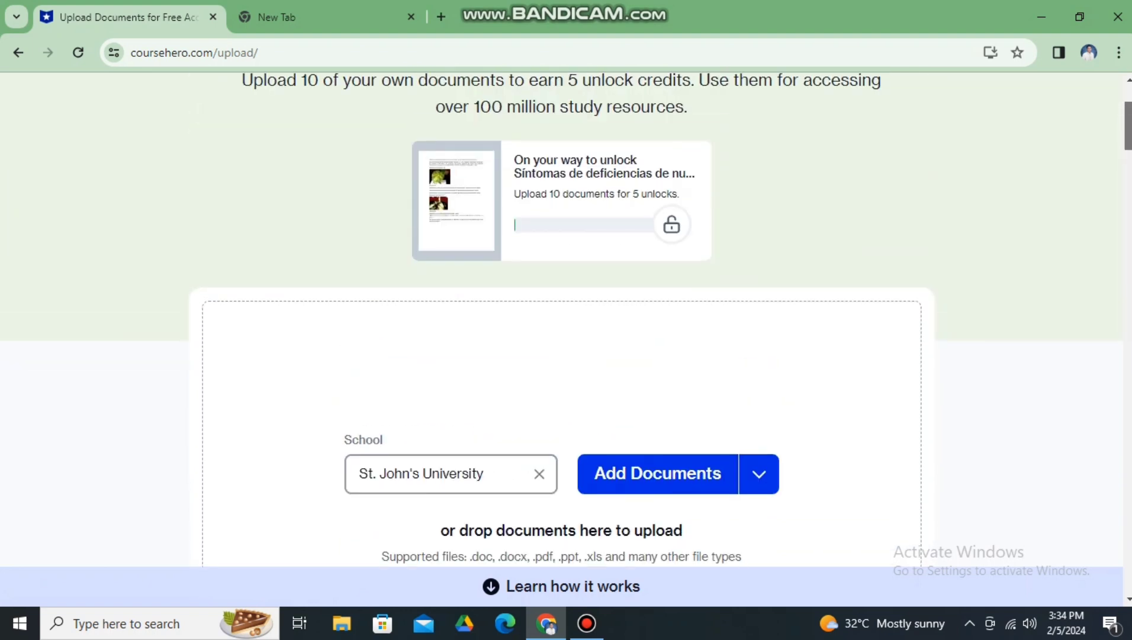
Step: Search the web for ChatGPT in the empty second tab
left_click(276, 17)
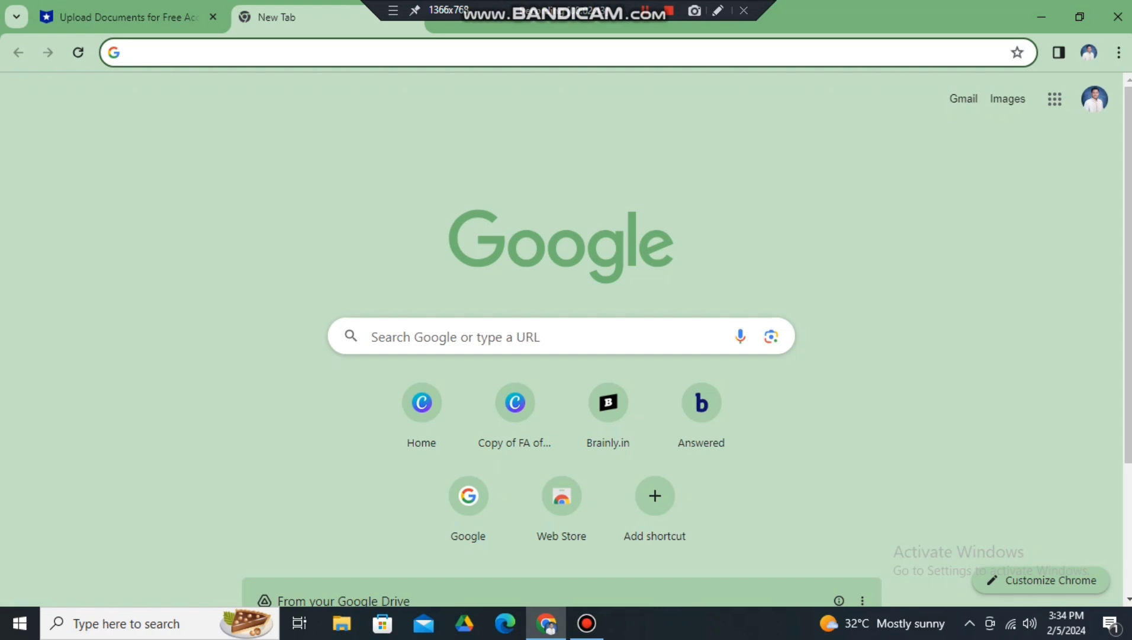
type("chat")
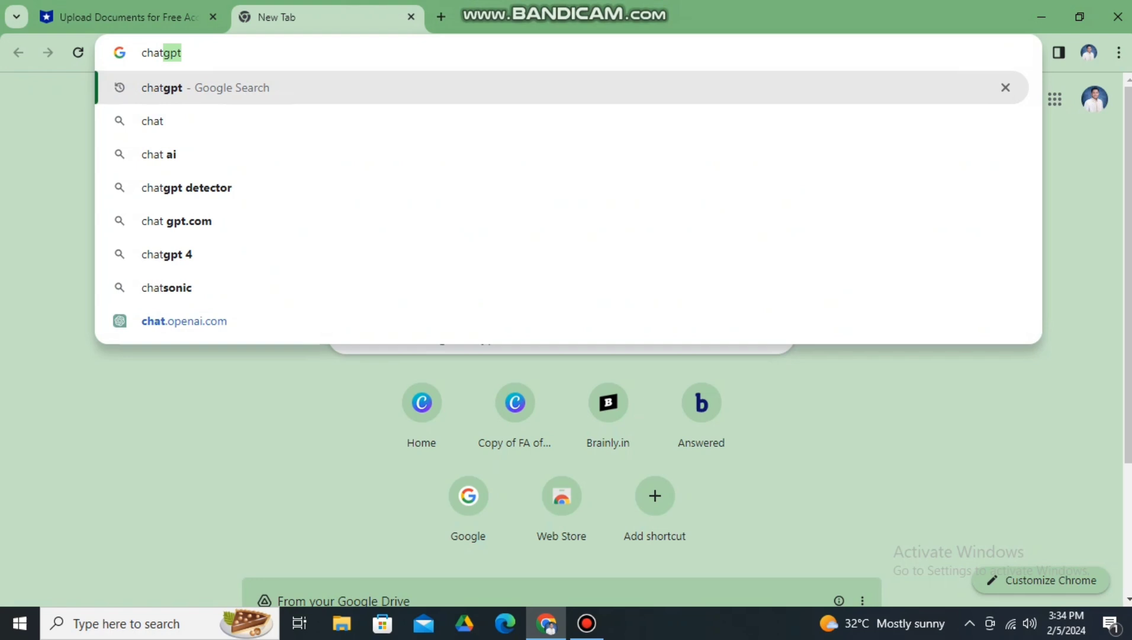
key("Return")
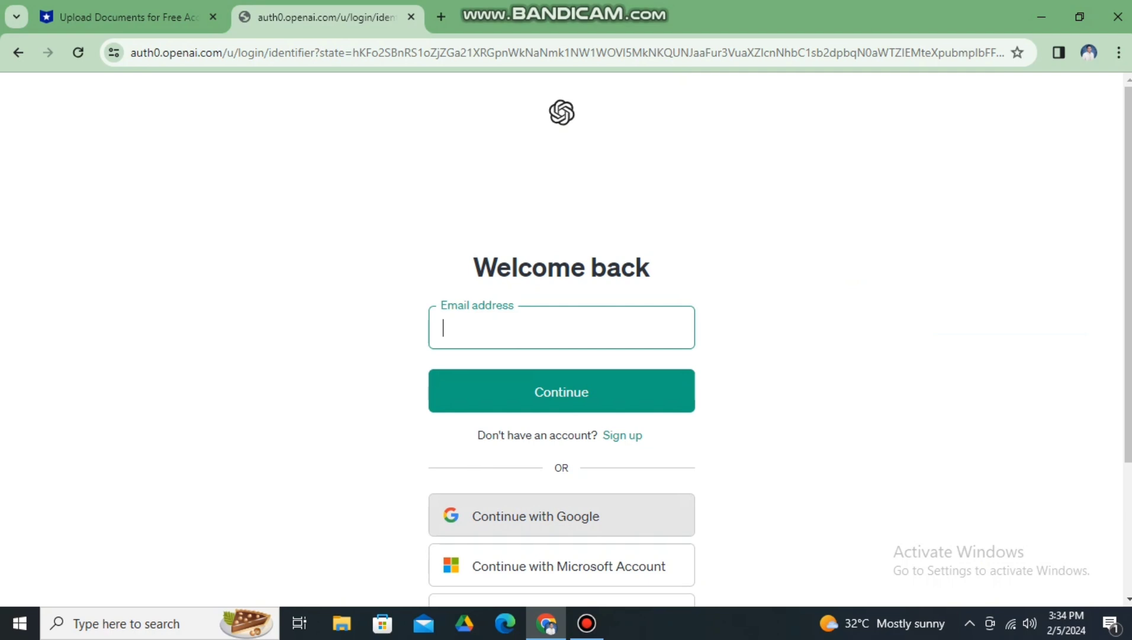
Step: Sign in to ChatGPT with Google, choosing the saved Google account
left_click(562, 514)
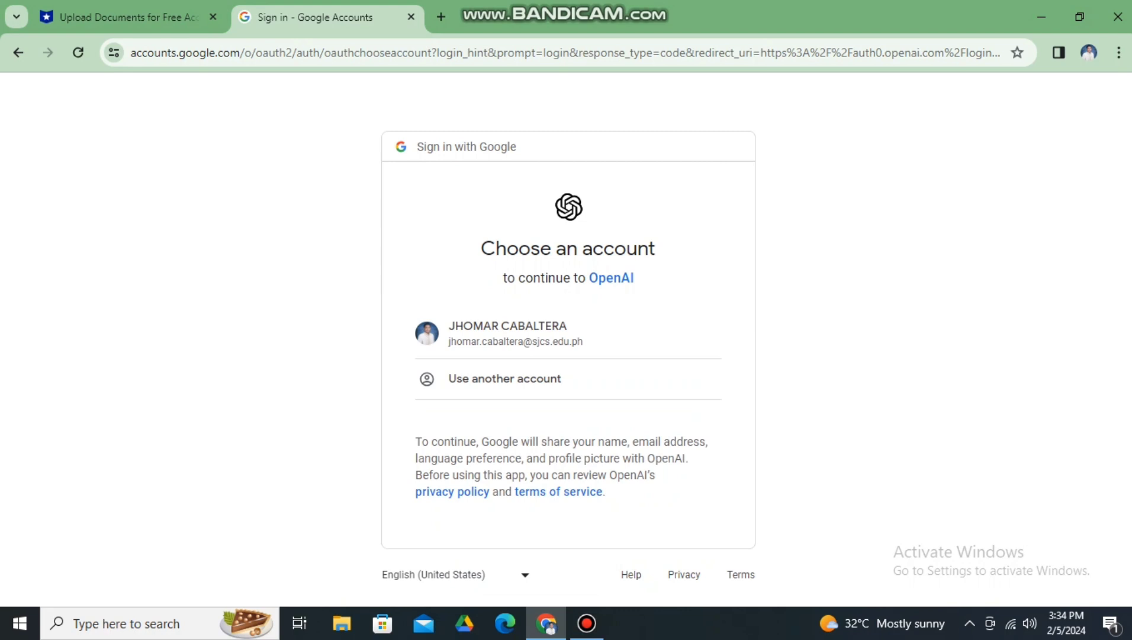
left_click(508, 333)
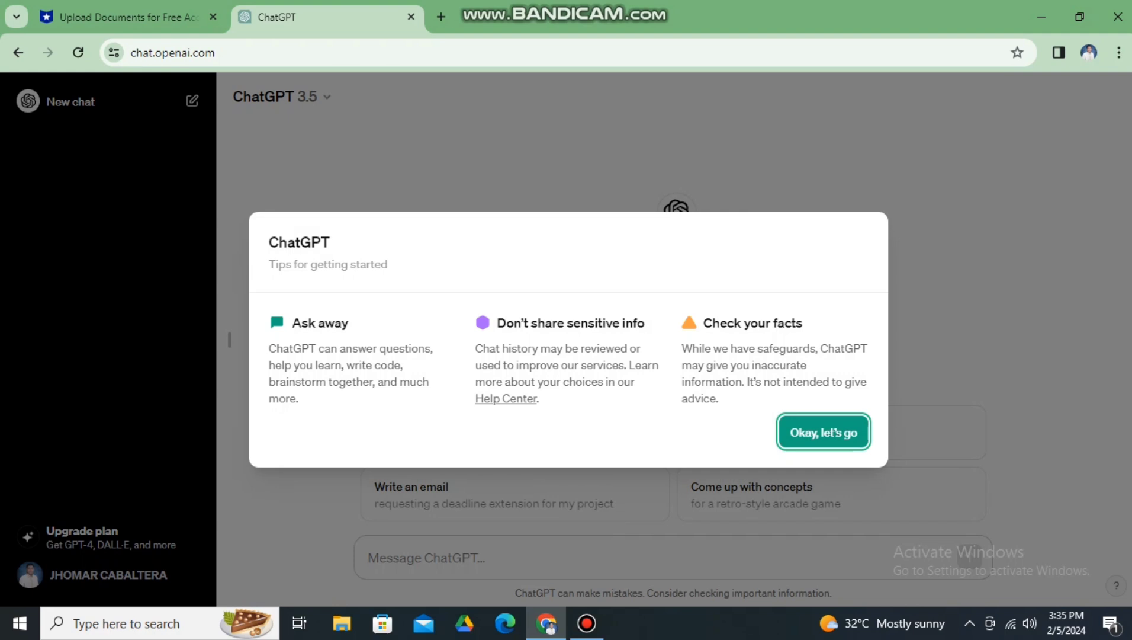
Step: Ask ChatGPT 'Create me a science reviewer about cells' and copy its full reply
left_click(823, 432)
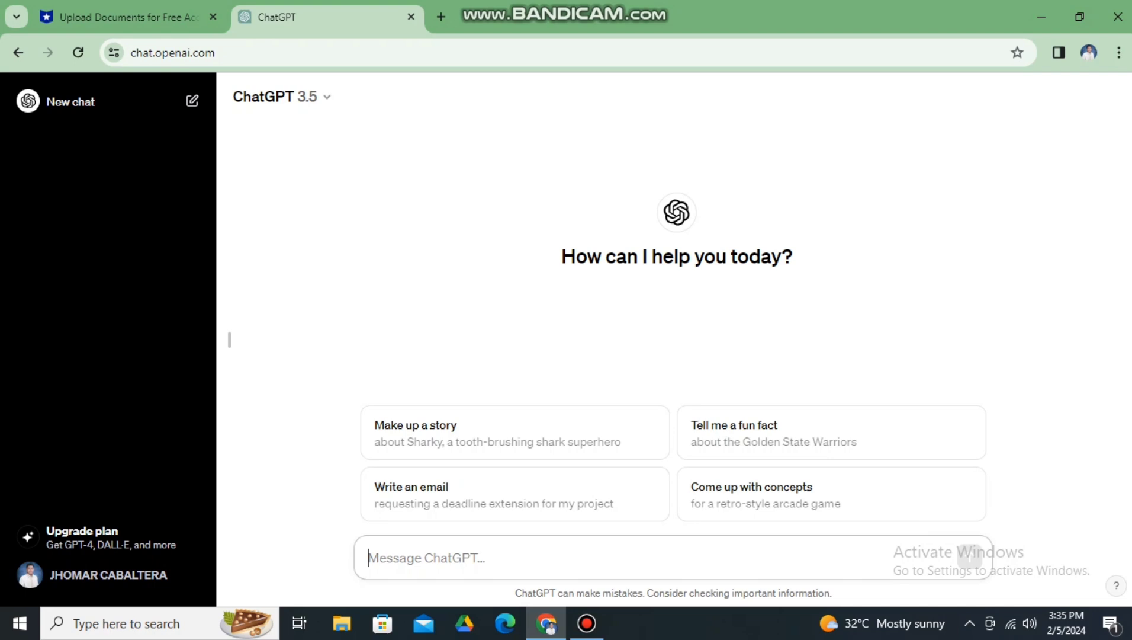
type("C")
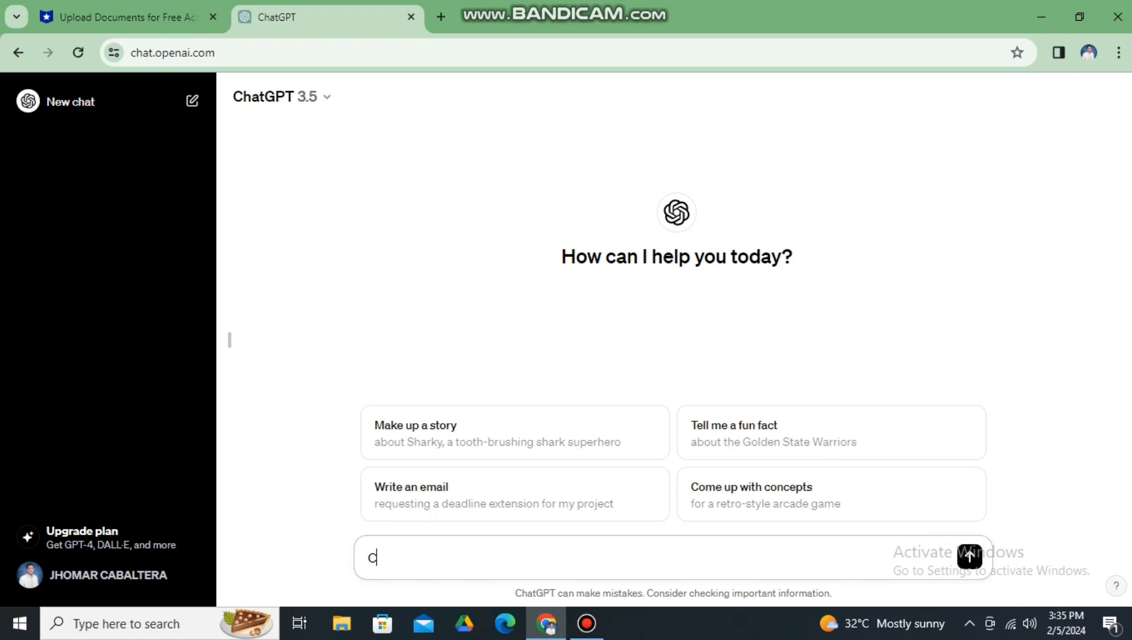
type("reate me a science rev")
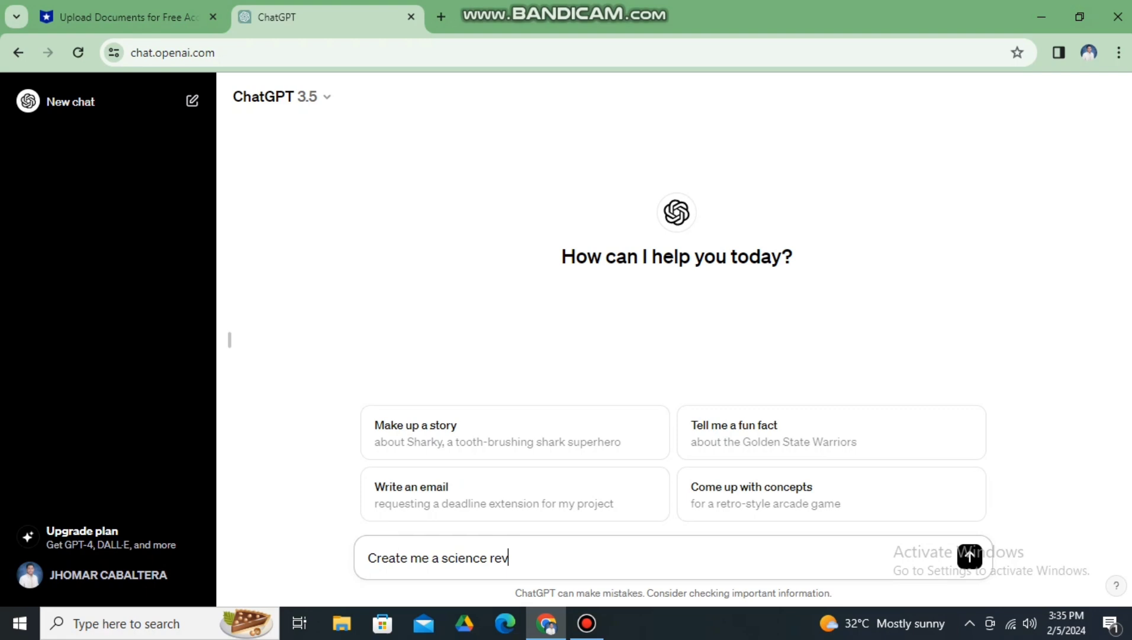
type("iewer about cells")
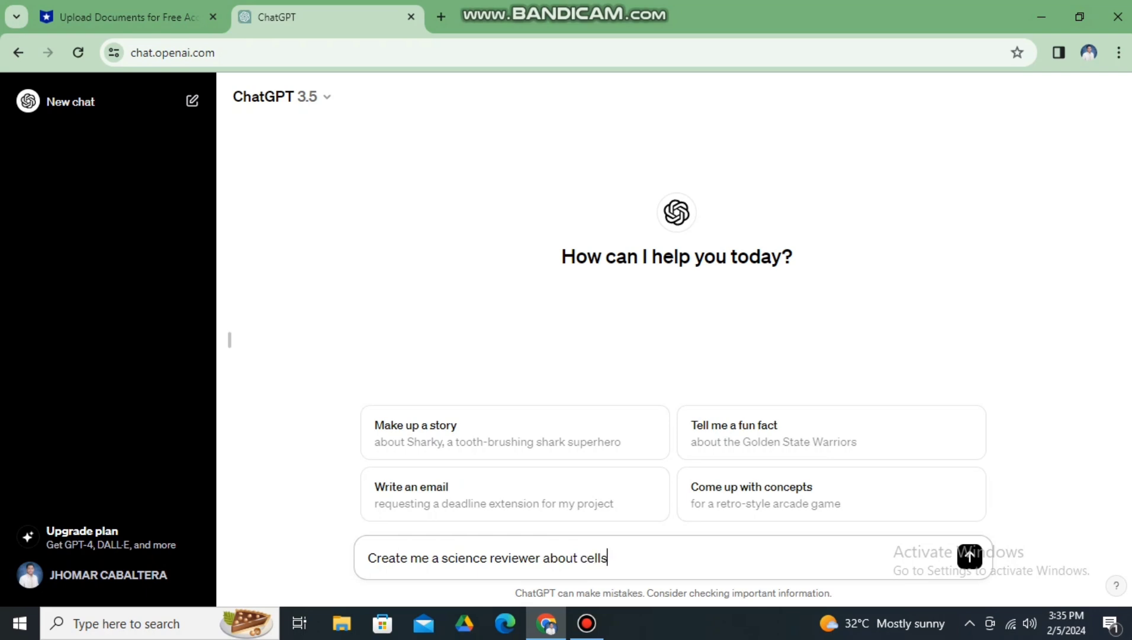
key("Return")
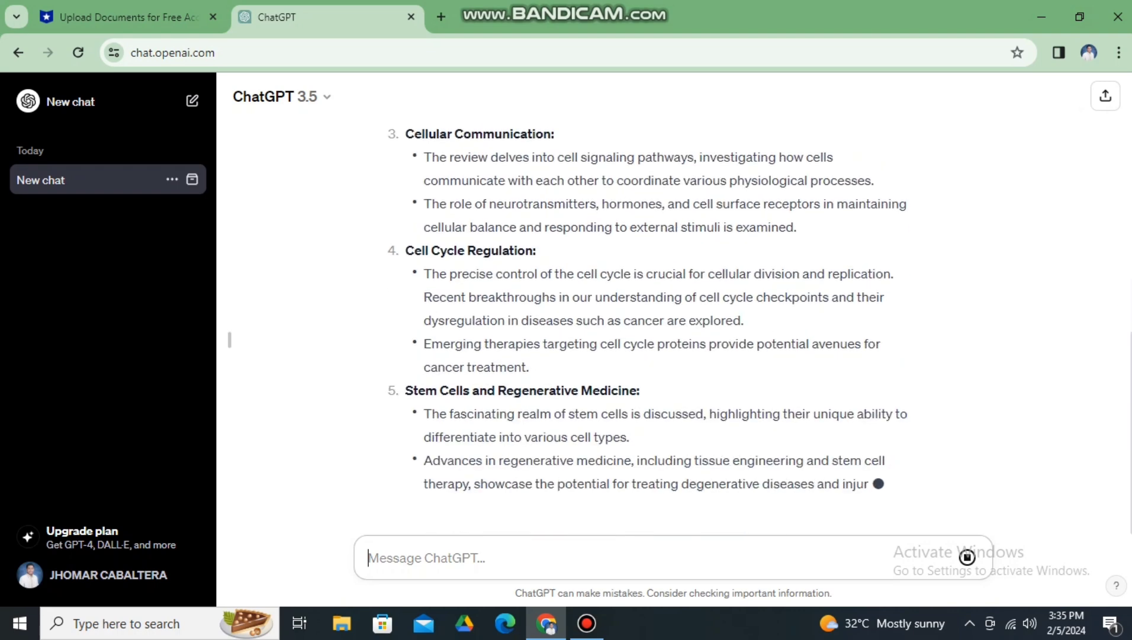
scroll(648, 326, "up", 10)
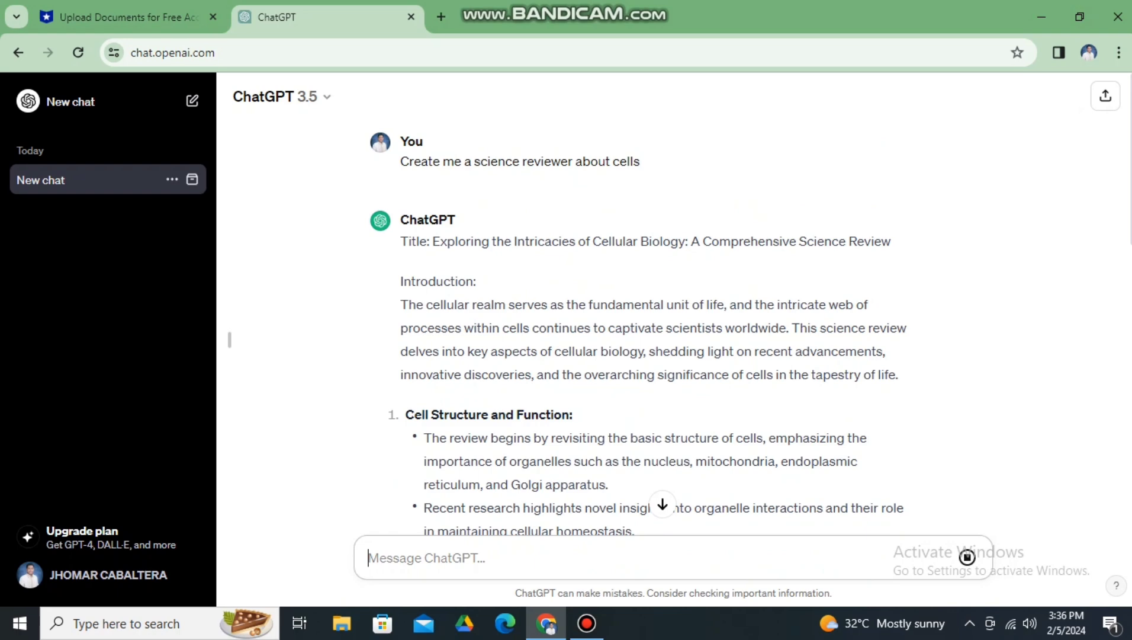
scroll(647, 326, "down", 10)
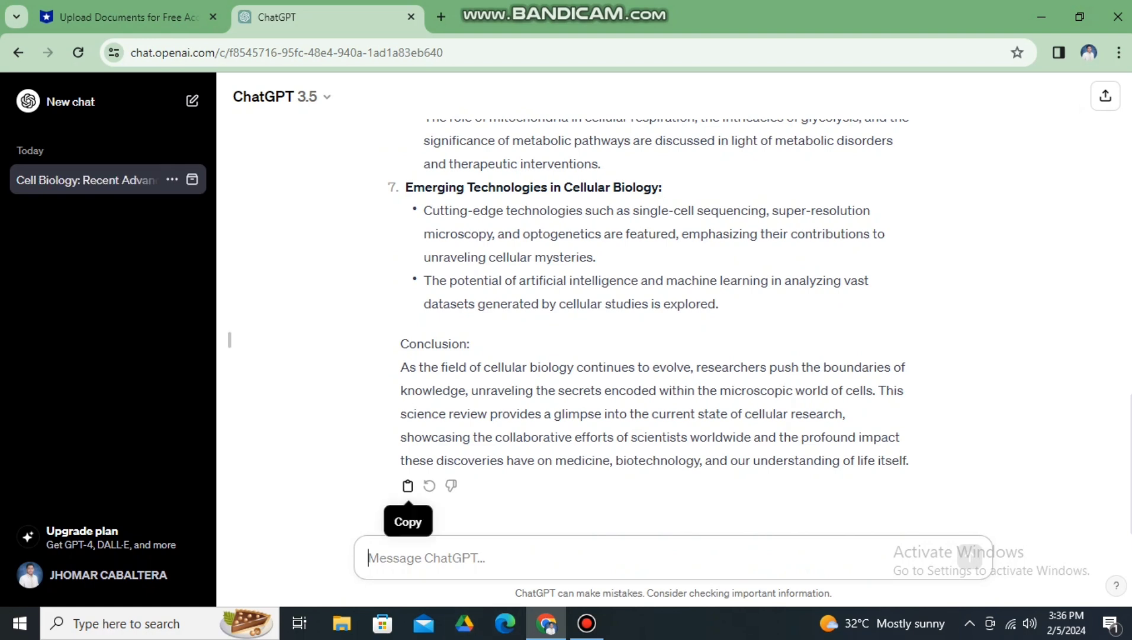
left_click(407, 485)
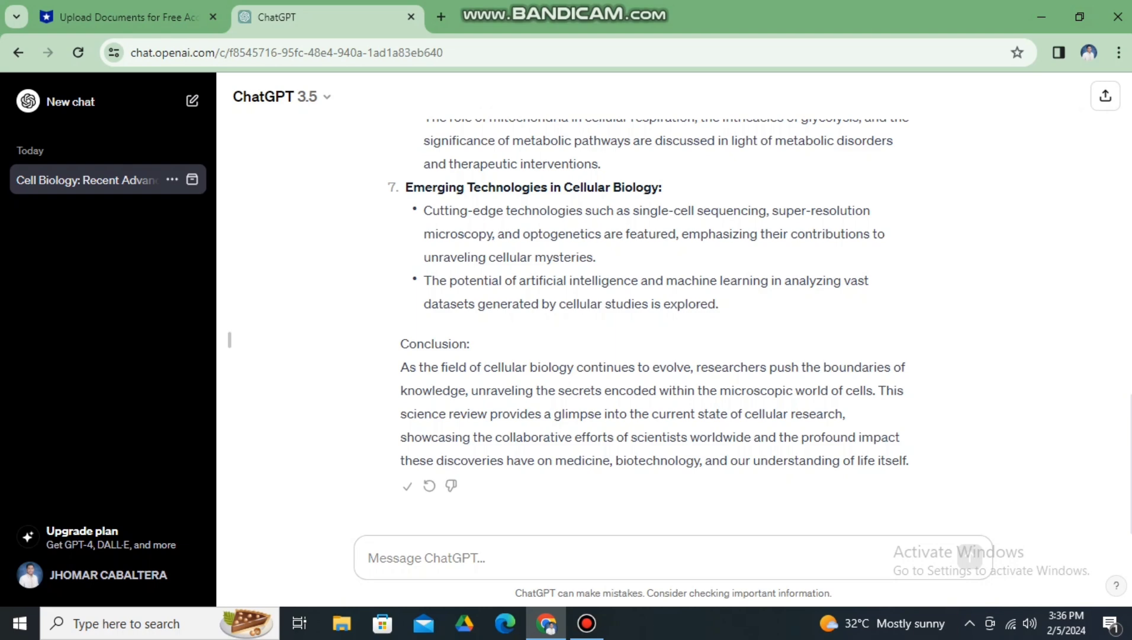
Step: Open Google Docs in a new tab via google.com and the Google apps grid
key("ctrl+t")
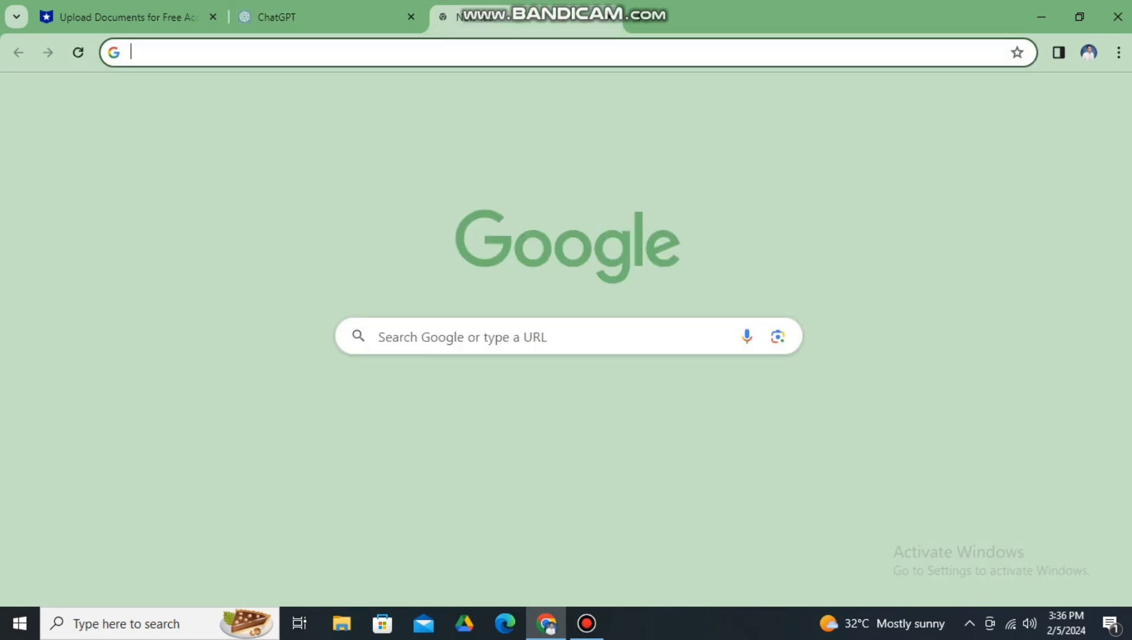
type("google.com")
key("Return")
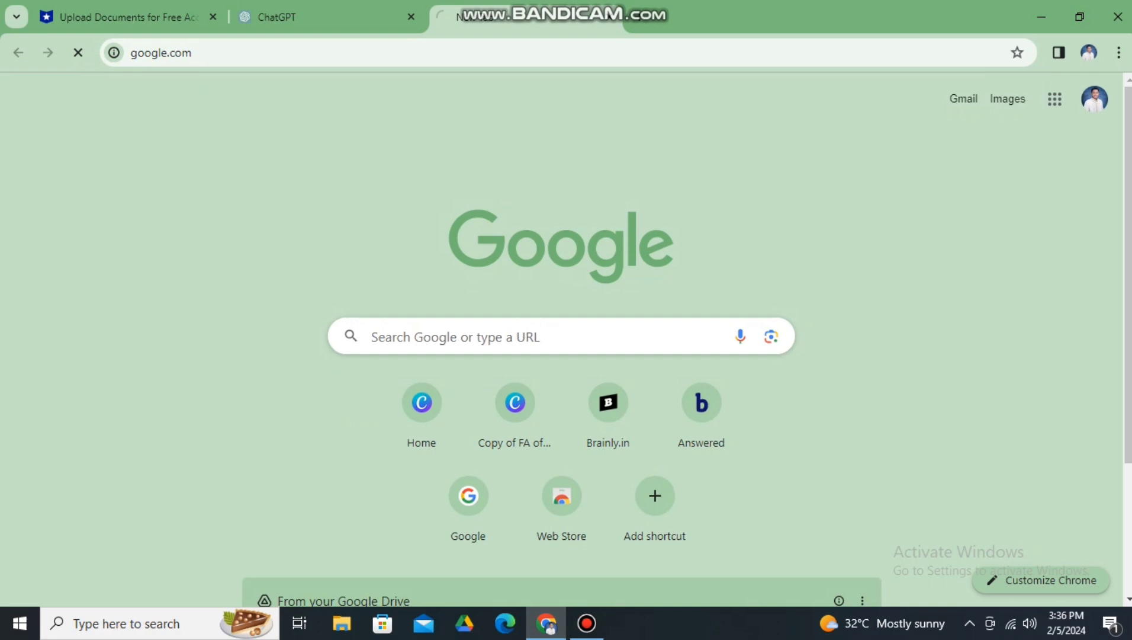
left_click(1069, 97)
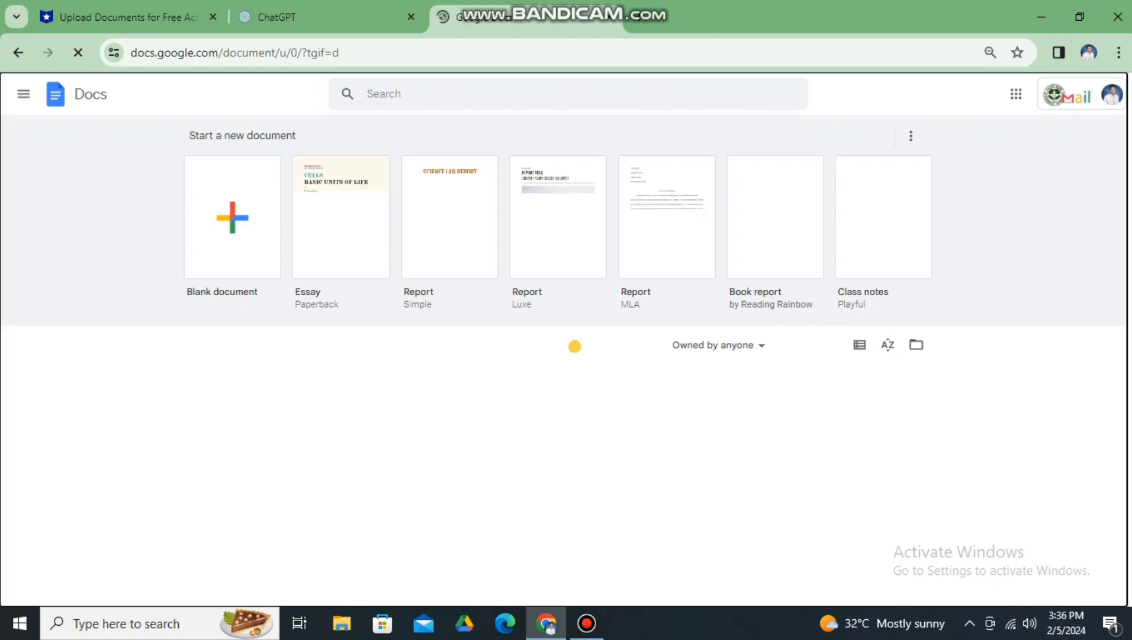
Step: Create a blank Google Doc titled 'Reviewer 1', paste the cells review, and open File Explorer
left_click(232, 217)
left_click(52, 86)
type("Reviewer 1")
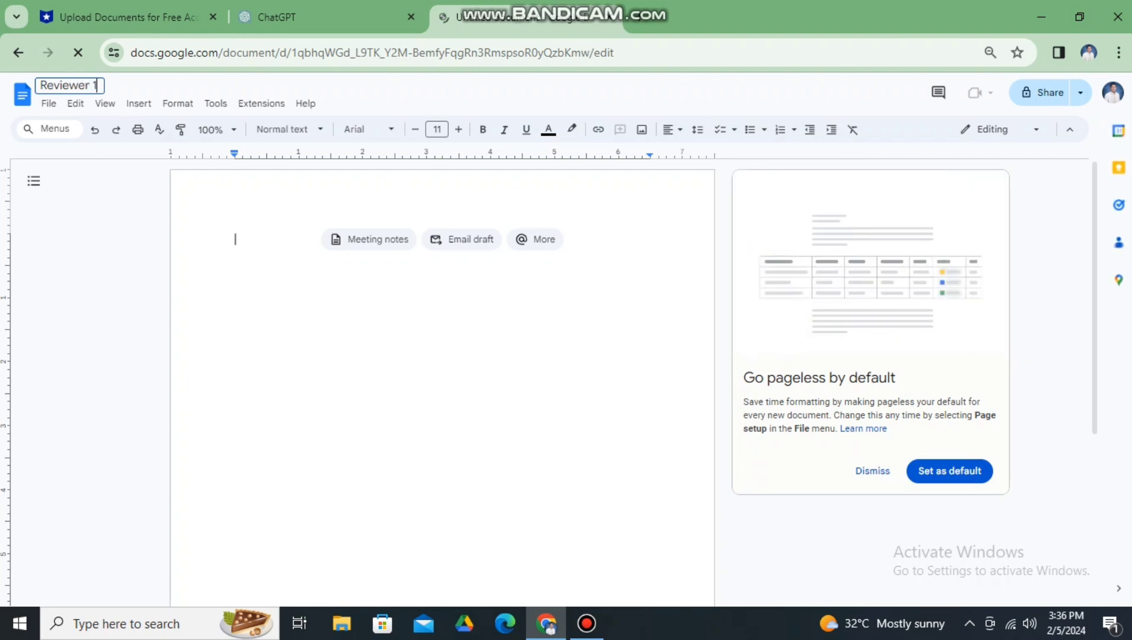
key("Return")
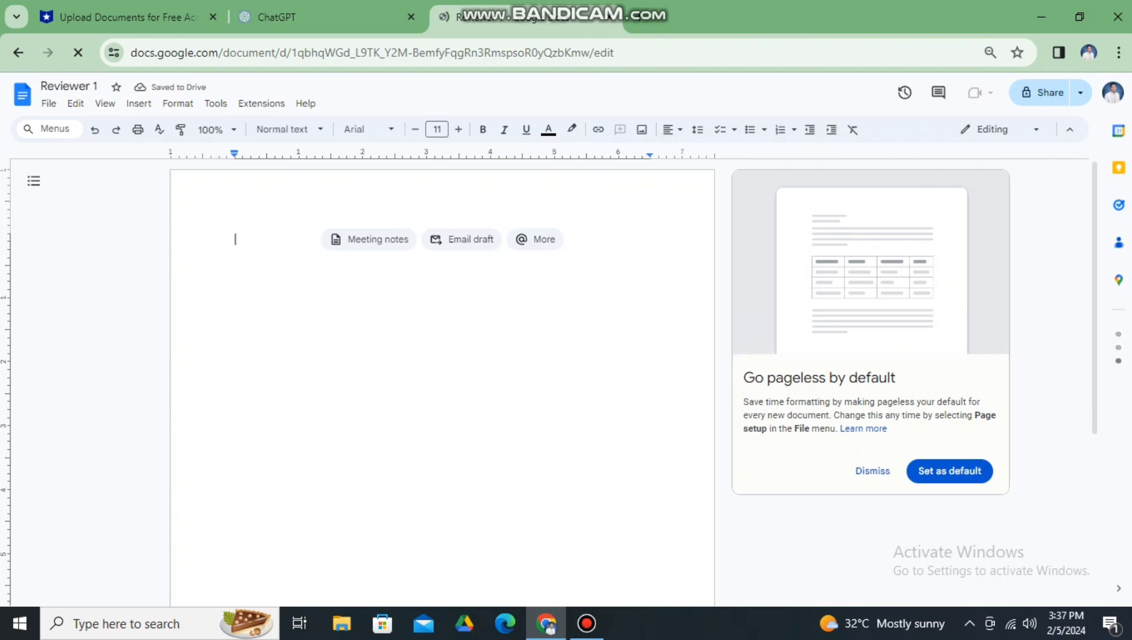
key("ctrl+v")
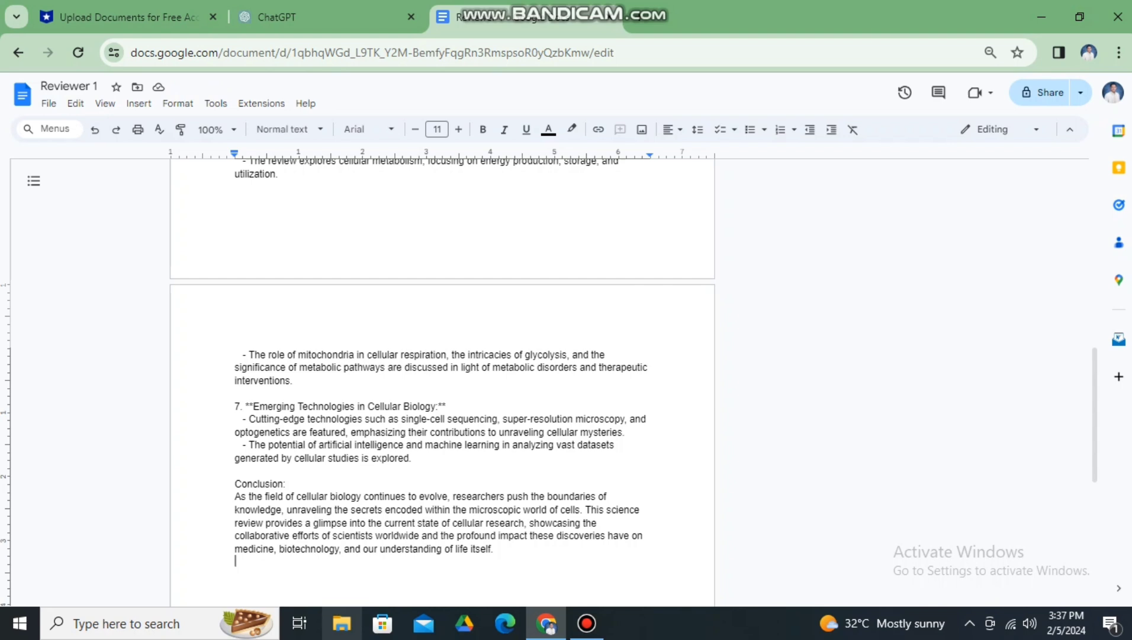
left_click(342, 622)
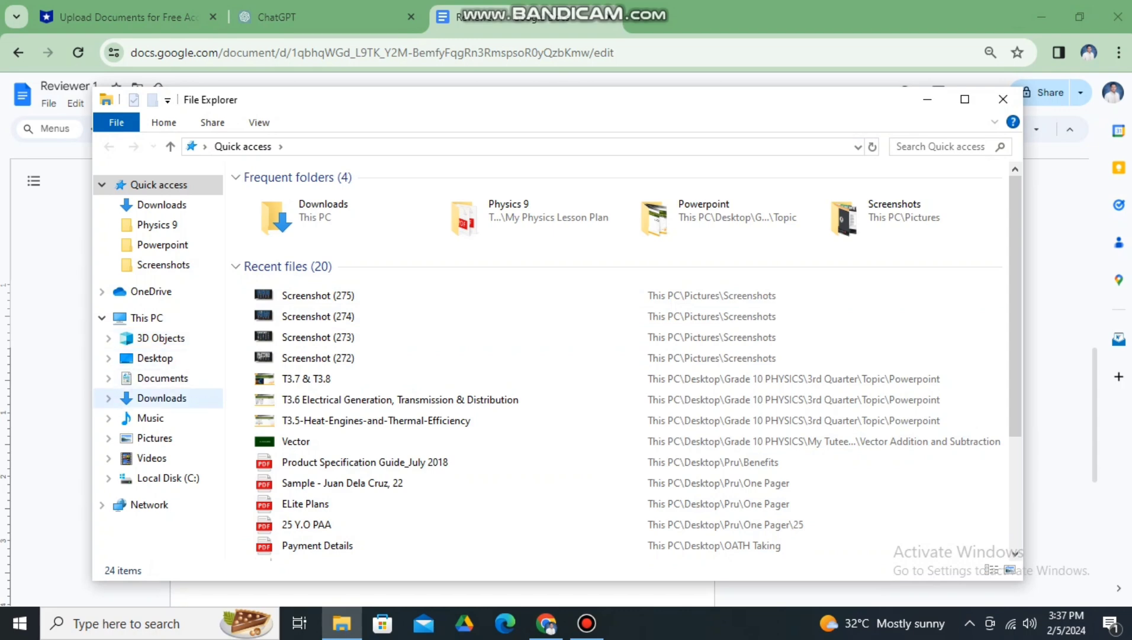
Step: In Downloads, create a new folder named 'Course Hero Documents'
left_click(162, 397)
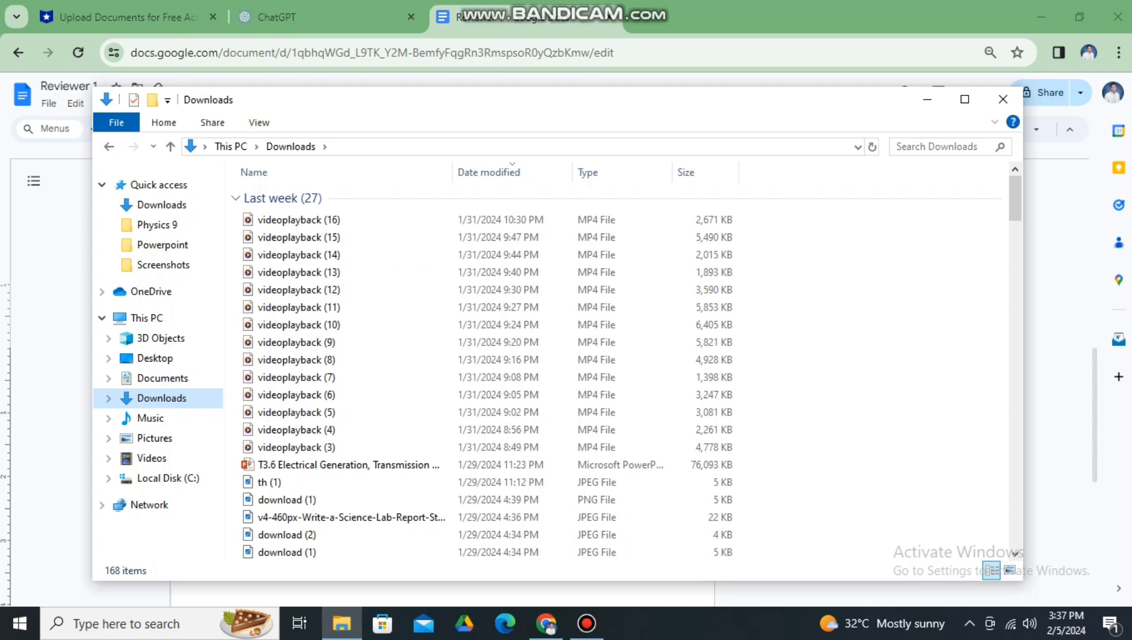
right_click(928, 324)
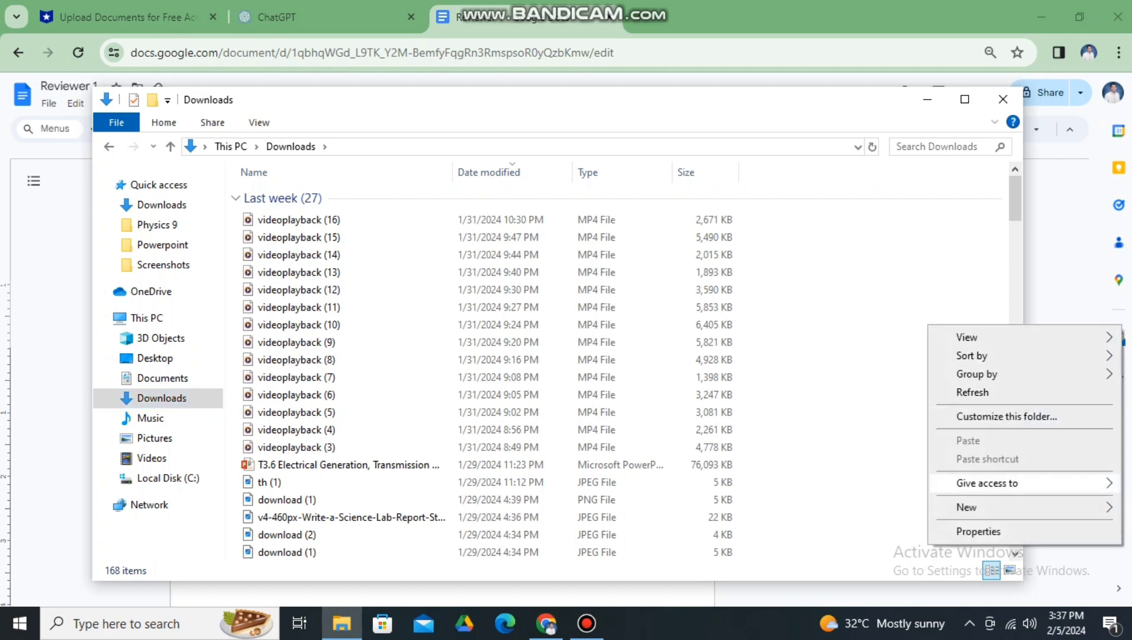
mouse_move(966, 507)
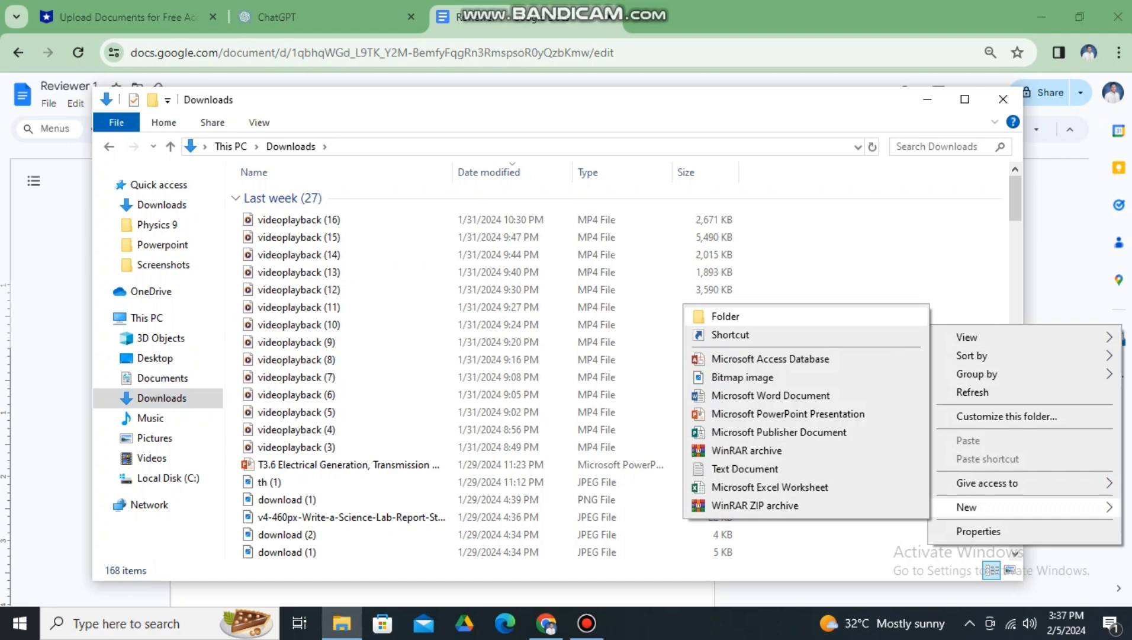
left_click(720, 316)
type("Co")
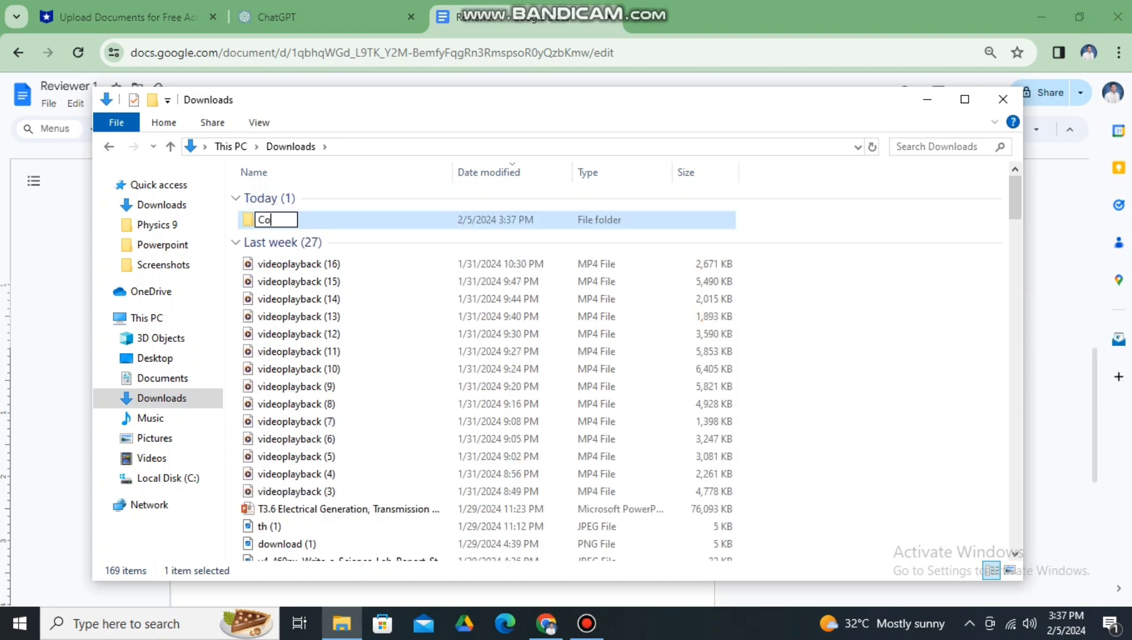
type("urse Hero")
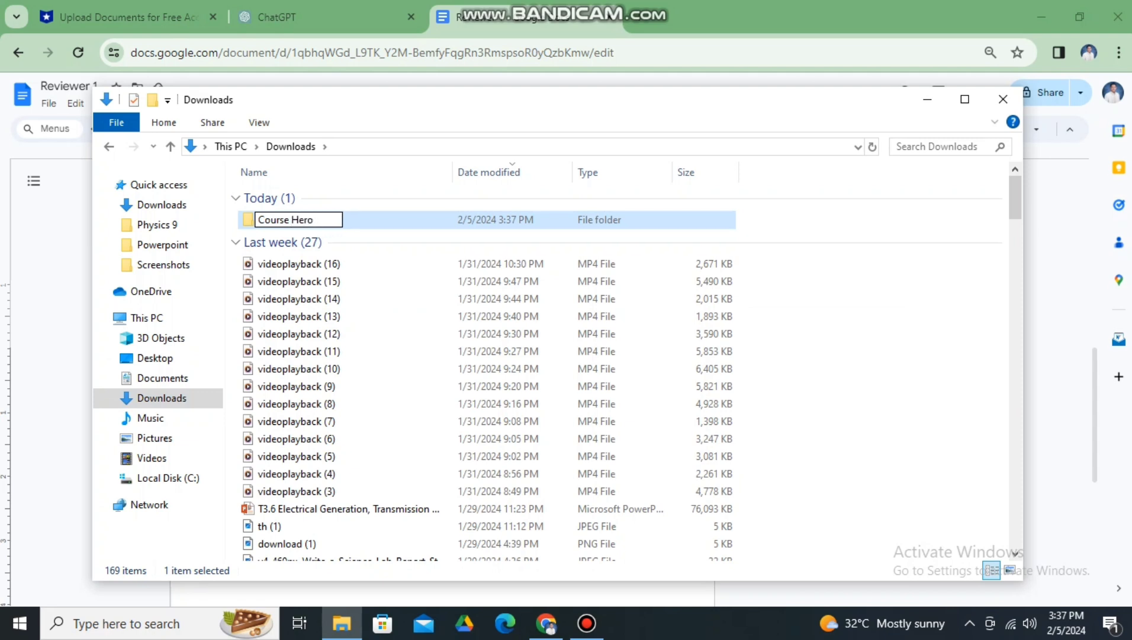
type(" Document")
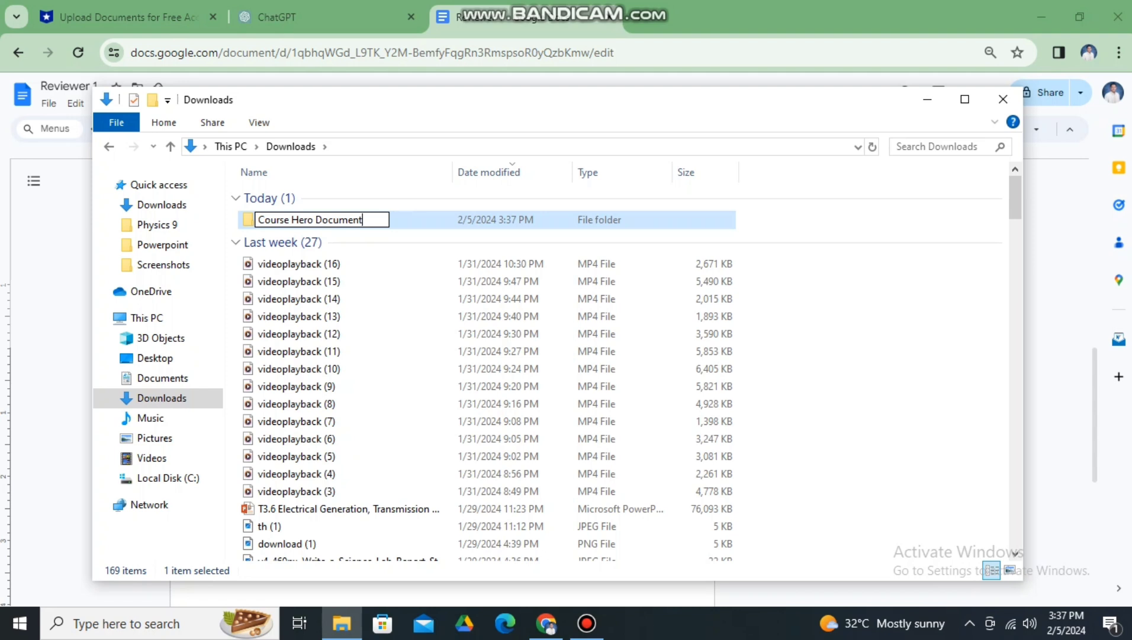
type("s")
left_click(509, 188)
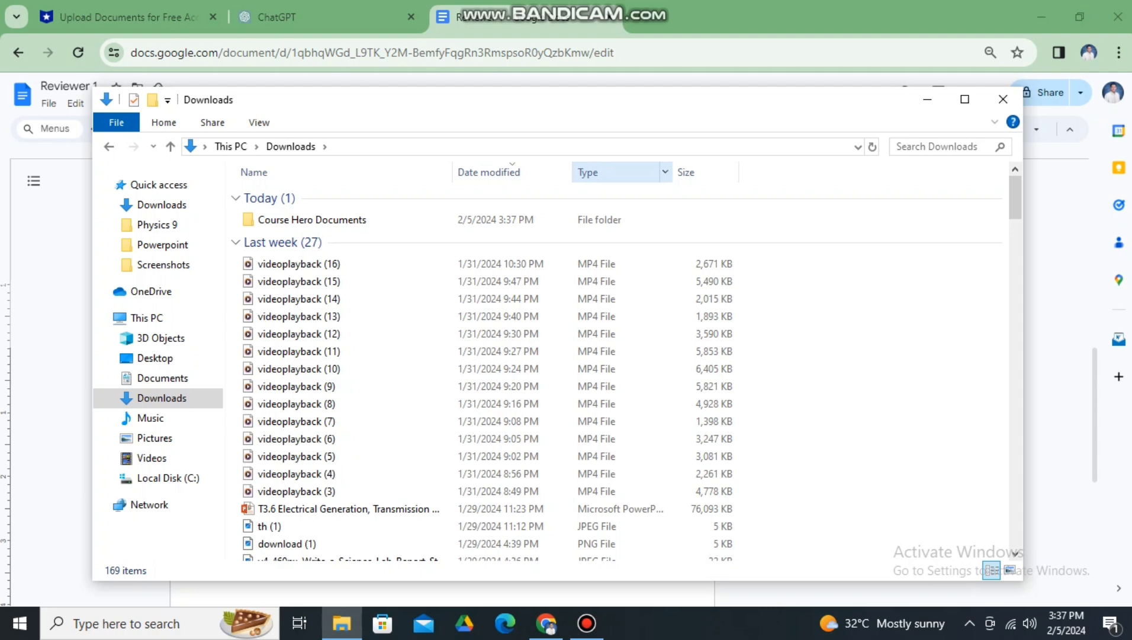
Step: Download Reviewer 1 from Google Docs as a Microsoft Word .docx file
left_click(927, 99)
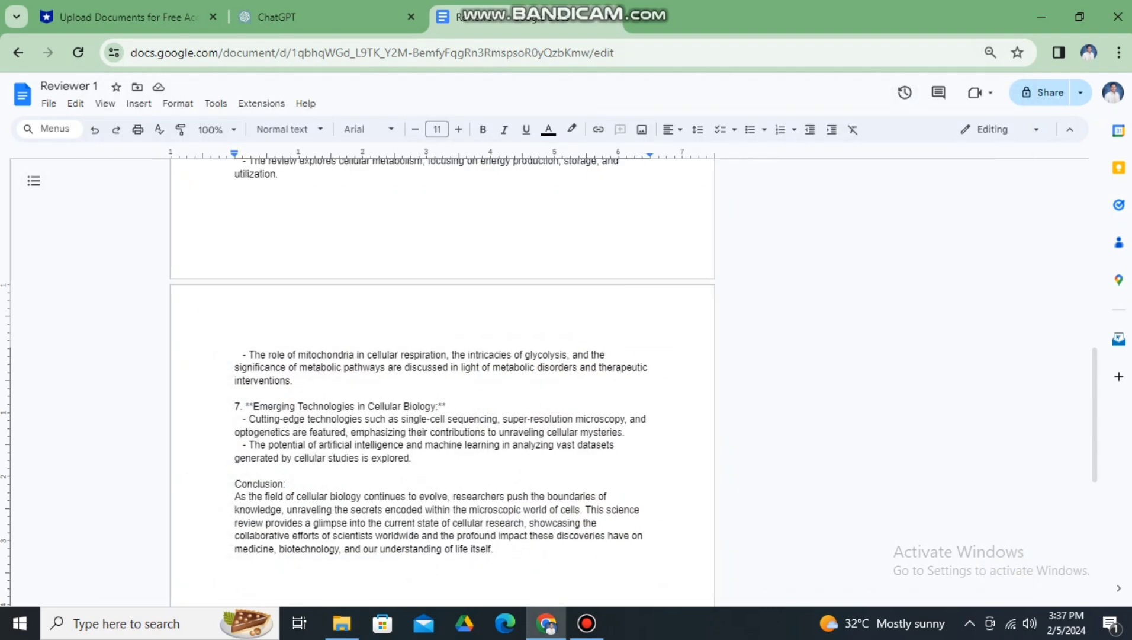
left_click(49, 103)
mouse_move(83, 245)
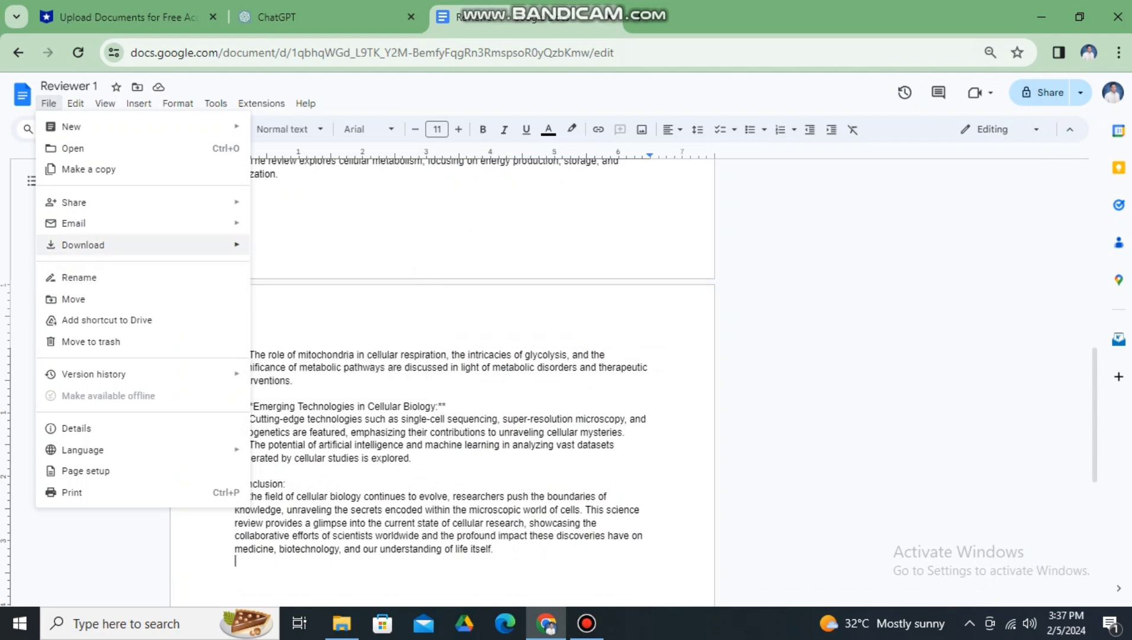
left_click(258, 249)
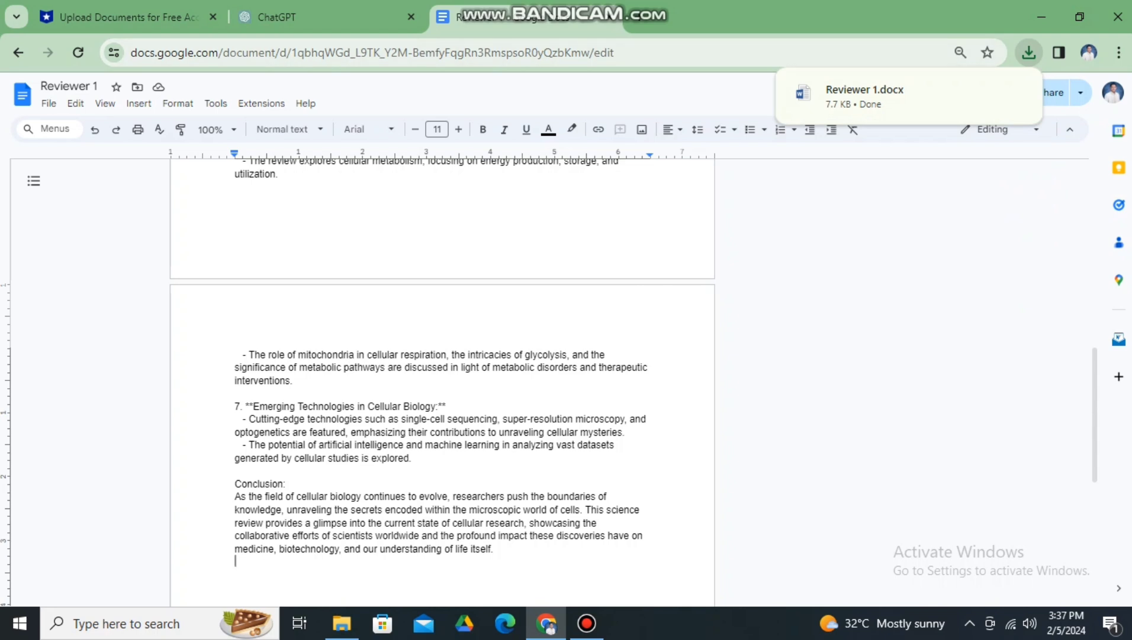
left_click(277, 16)
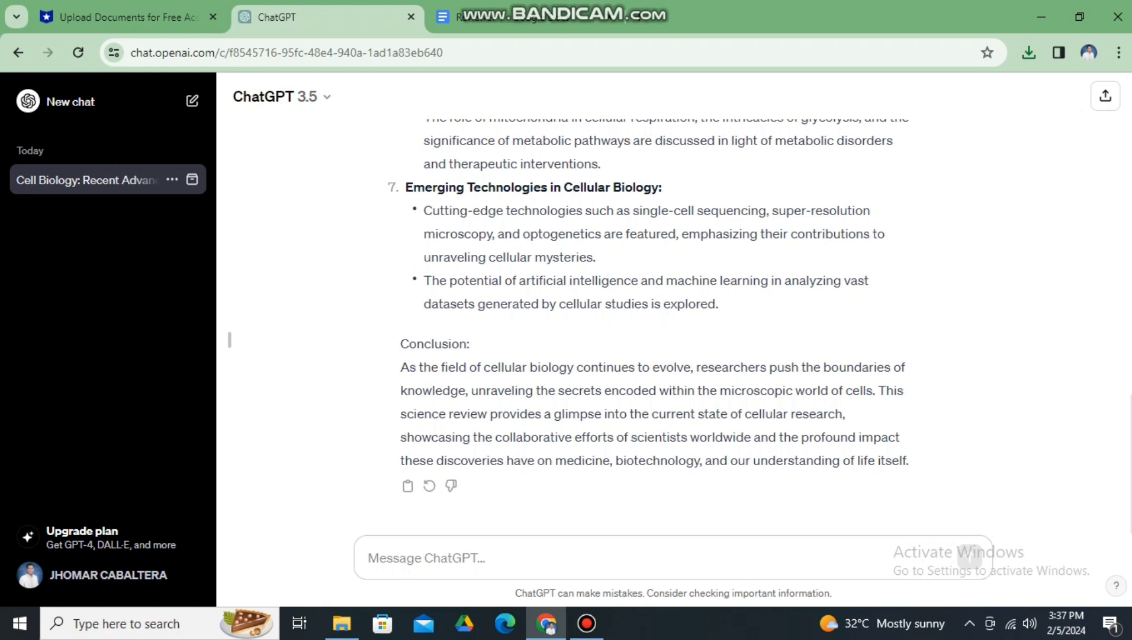
Step: Ask ChatGPT for a 'reviewer about atoms'
type("ab")
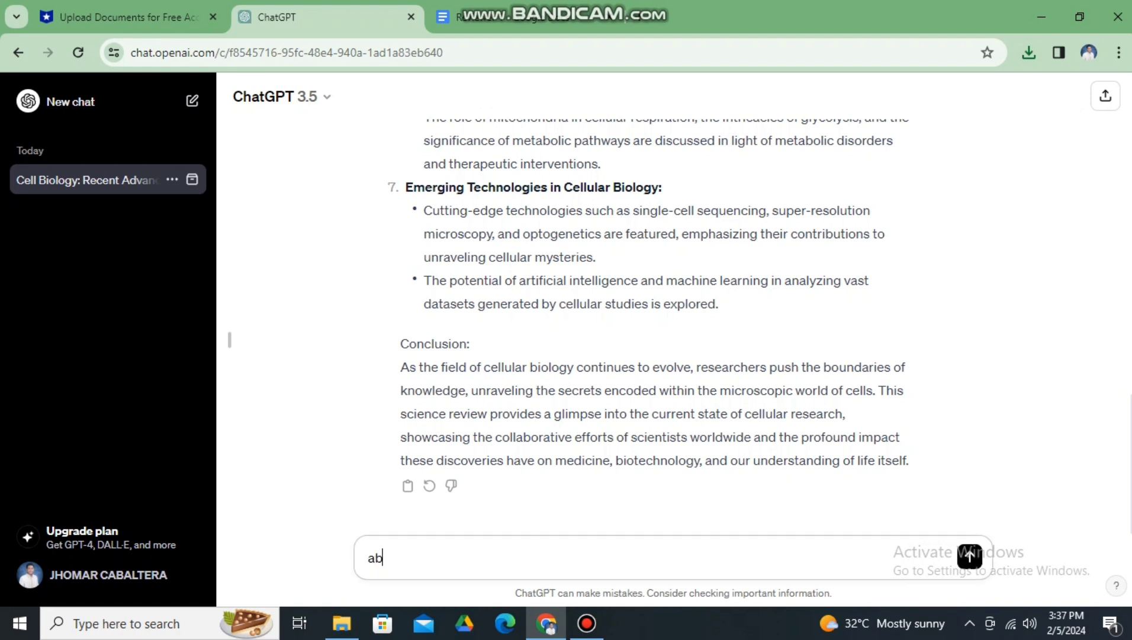
key("BackSpace")
type("reviewer about")
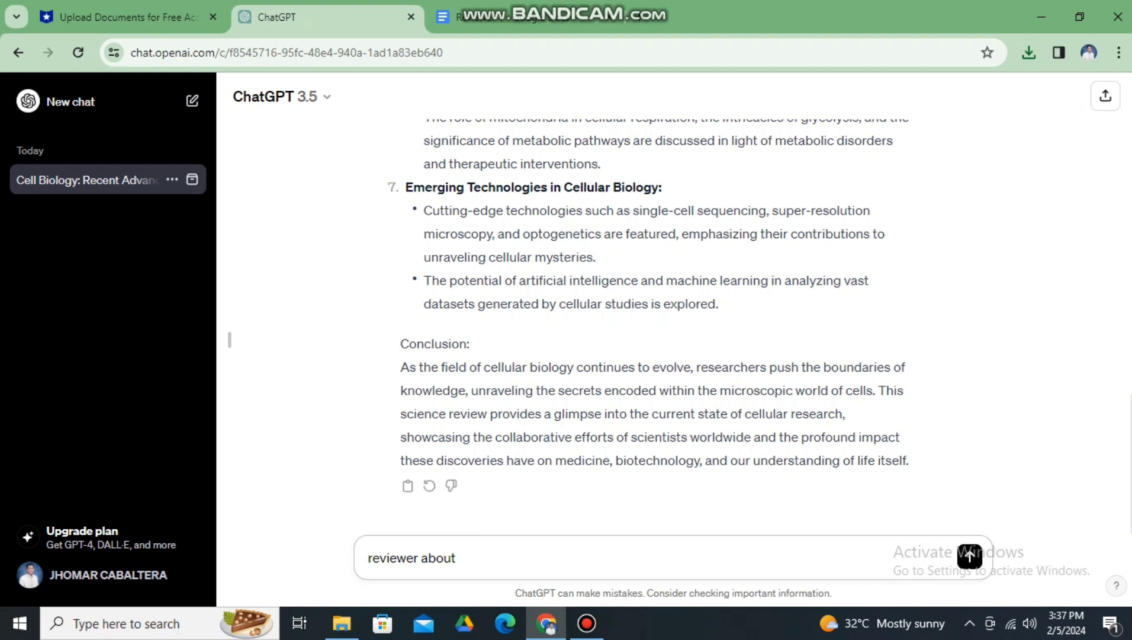
type("atoms")
key("Return")
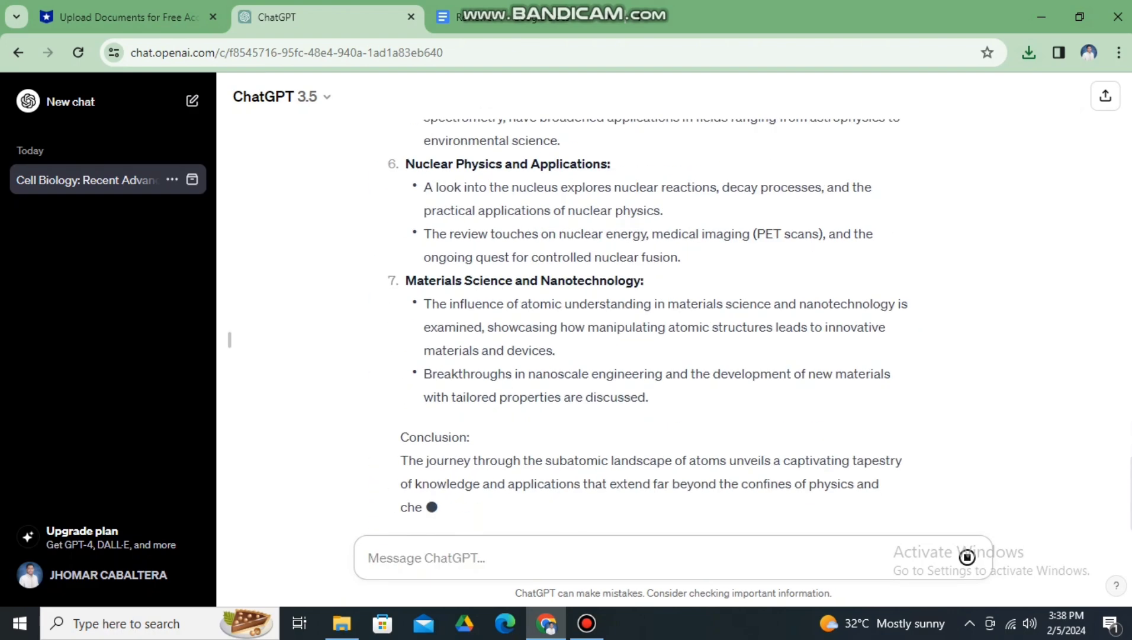
Step: Type a request to 'make a short reviewer about' electricity, then go to the Reviewer 9 document
type("Mae")
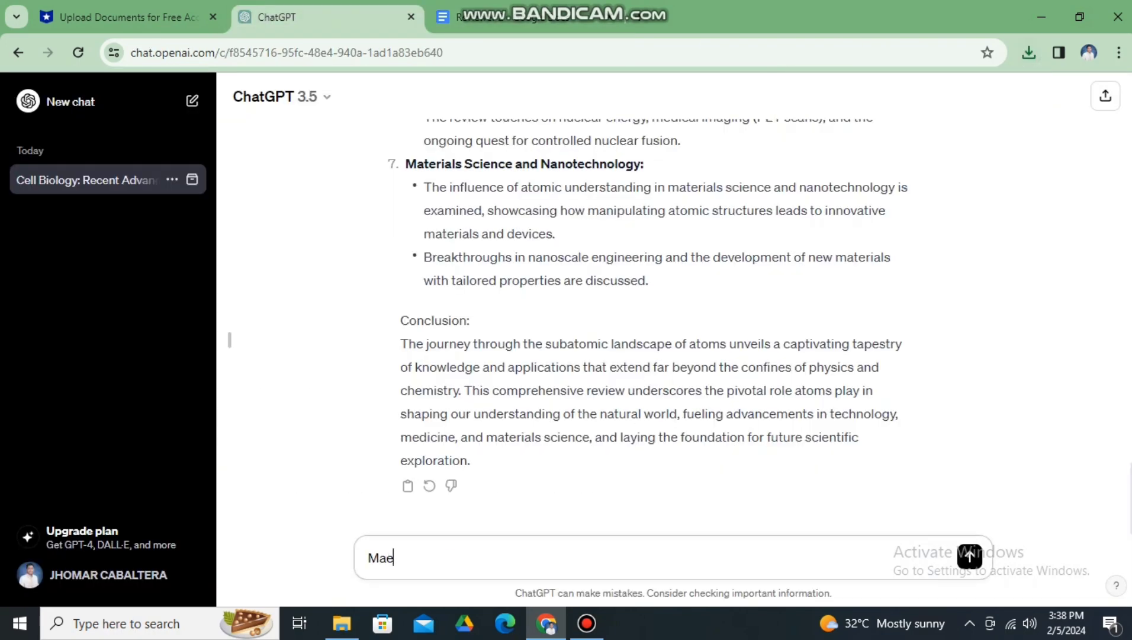
key("BackSpace")
type("ke a short reviewer about ec")
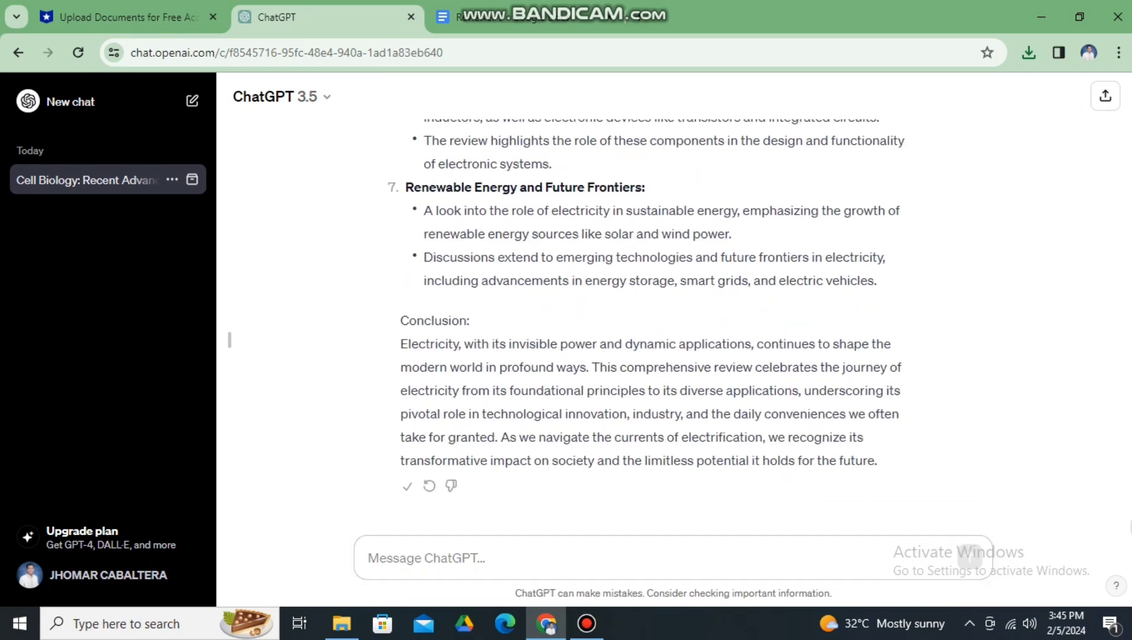
key("ctrl+Tab")
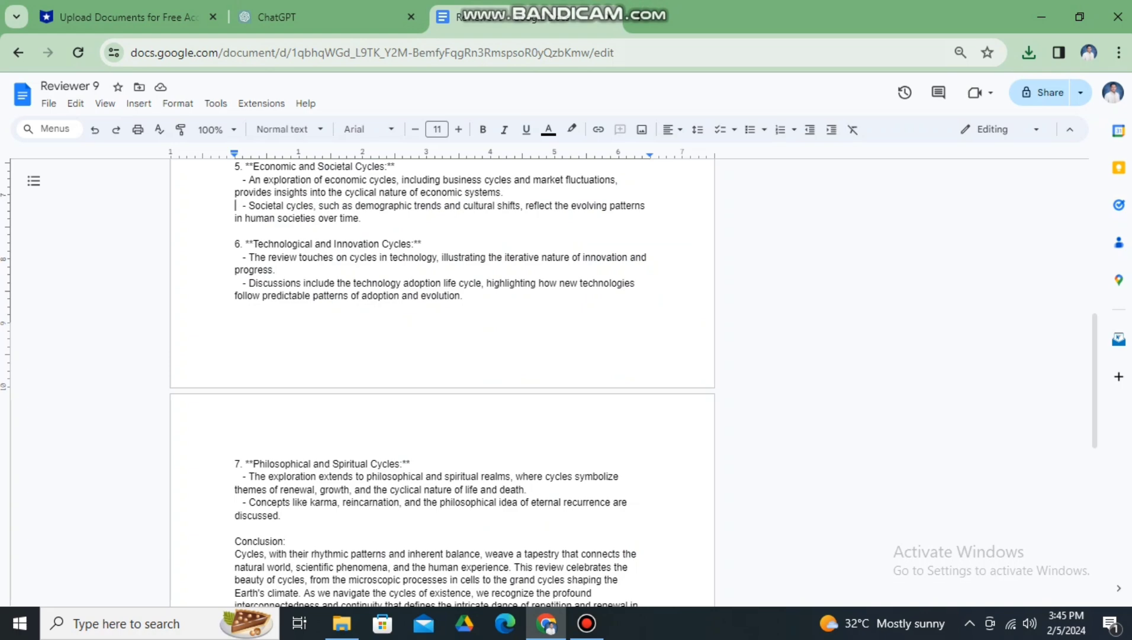
Step: Replace the document text with the electricity review and retitle it Reviewer 10
key("ctrl+a")
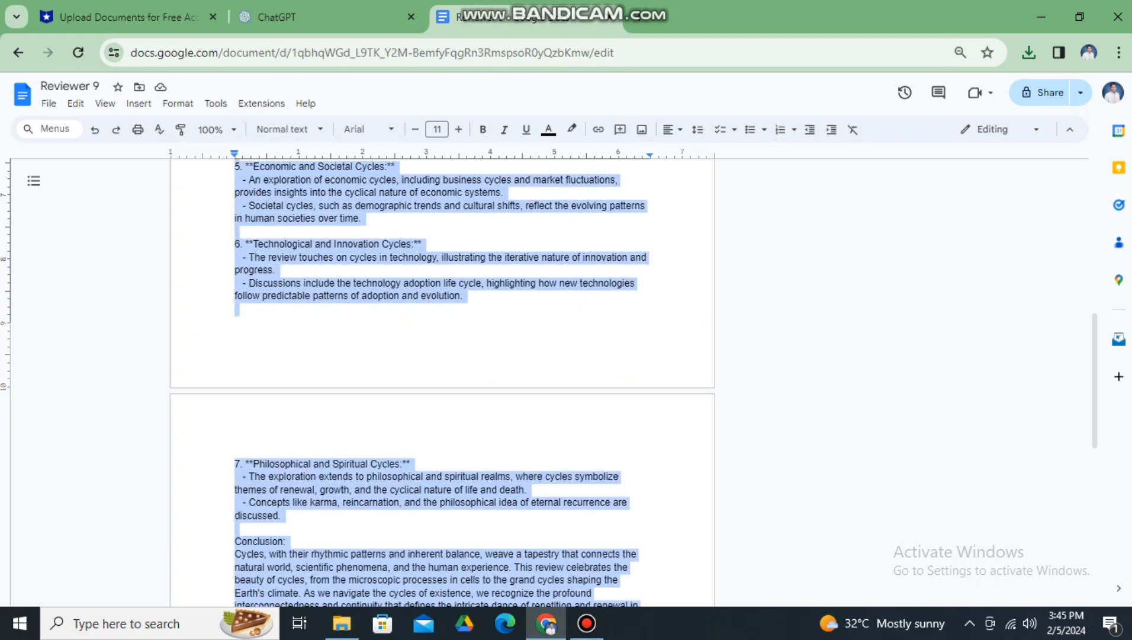
key("ctrl+v")
left_click(95, 86)
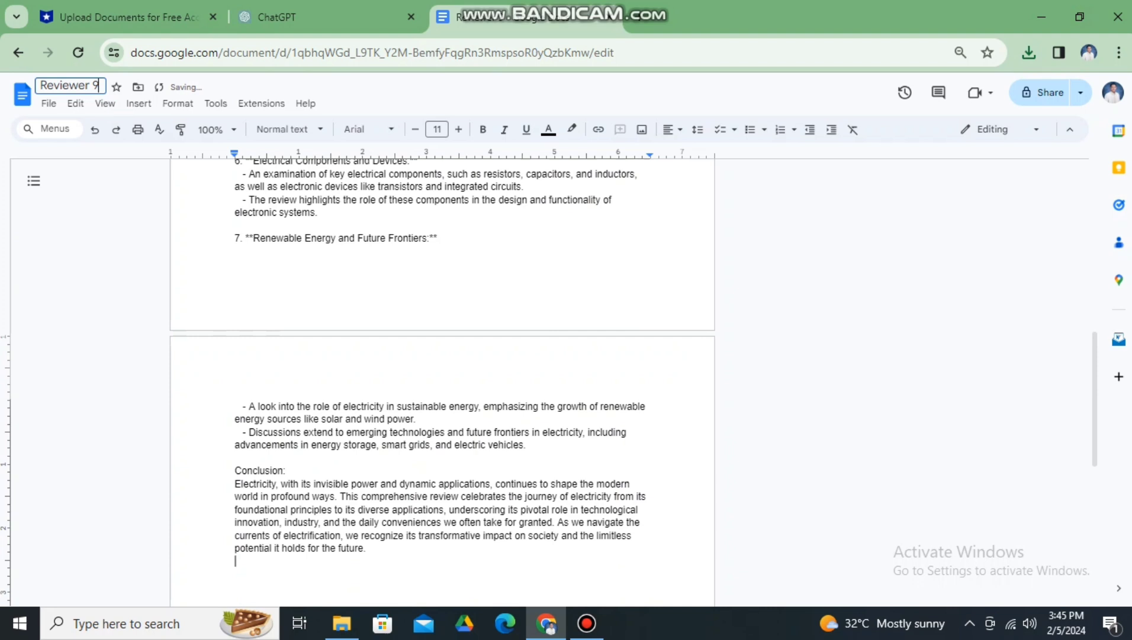
key("BackSpace")
type("10")
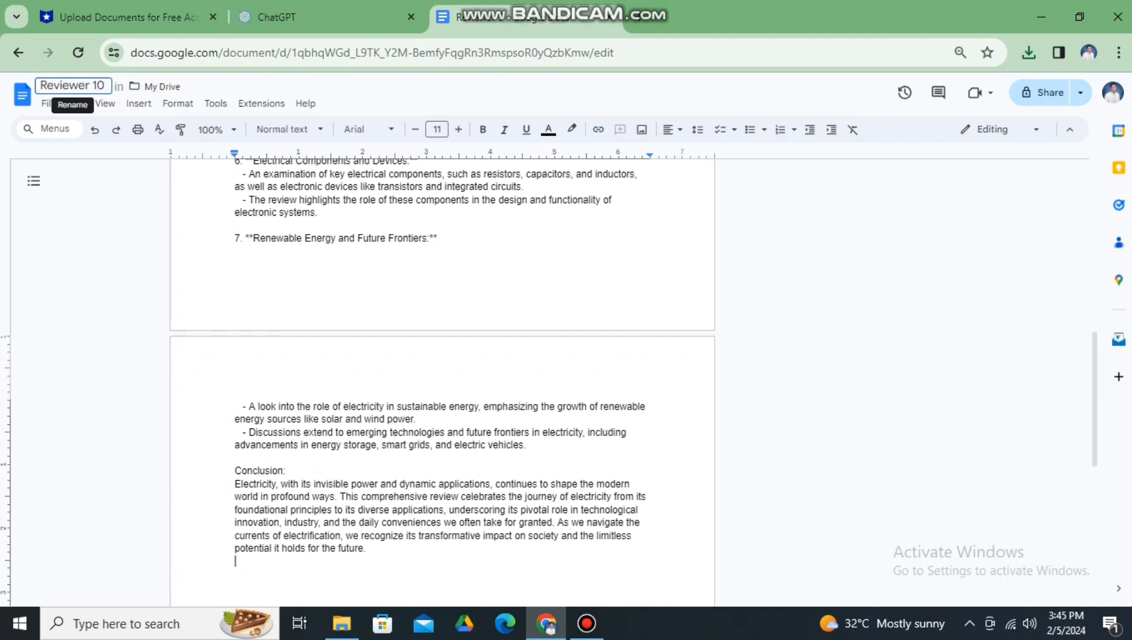
left_click(235, 237)
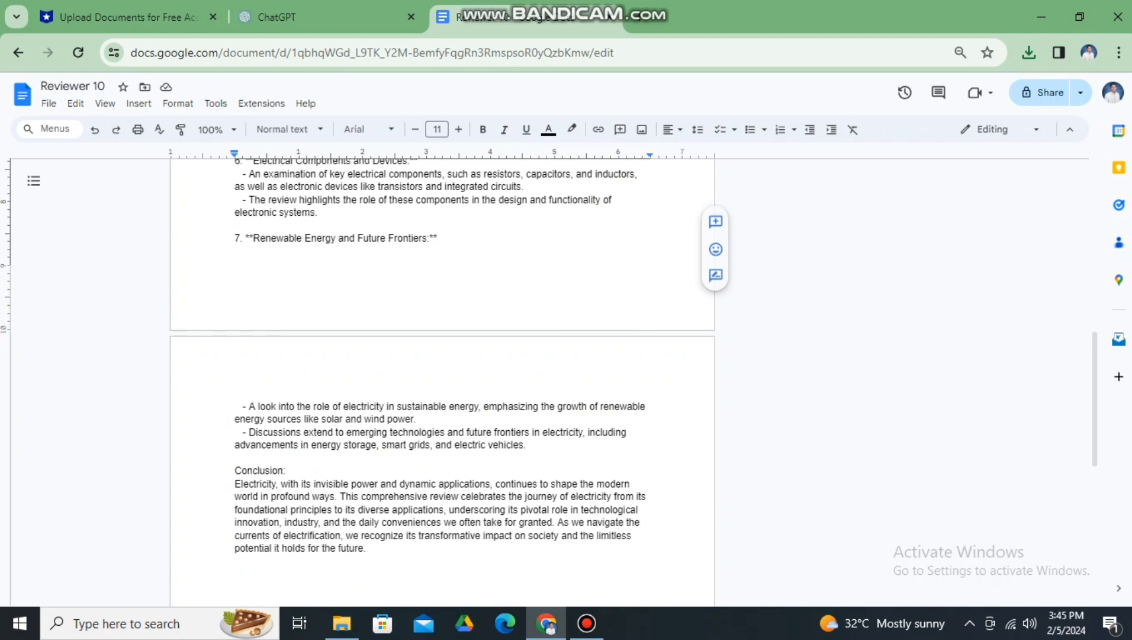
Step: Download Reviewer 10 as a Word .docx file and show it in its folder
left_click(49, 103)
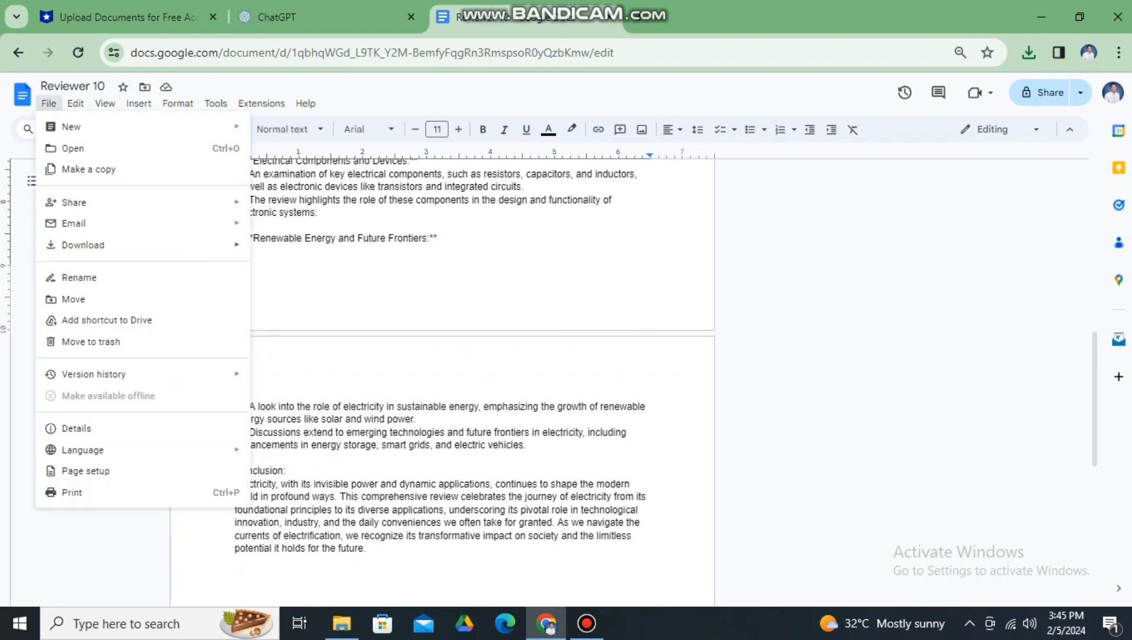
mouse_move(118, 245)
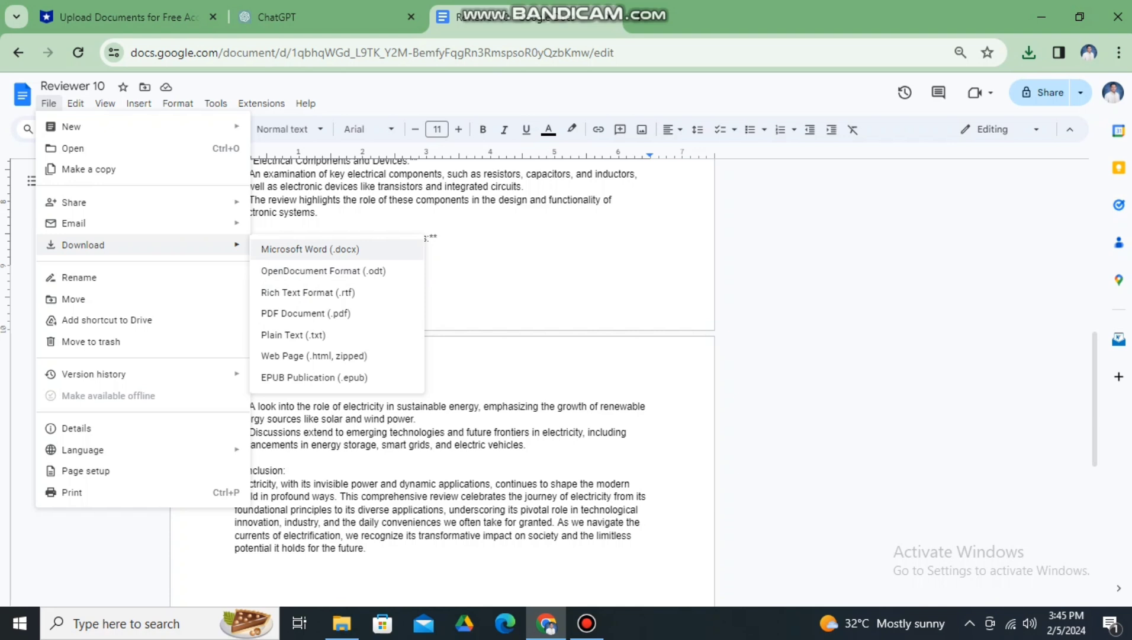
left_click(309, 248)
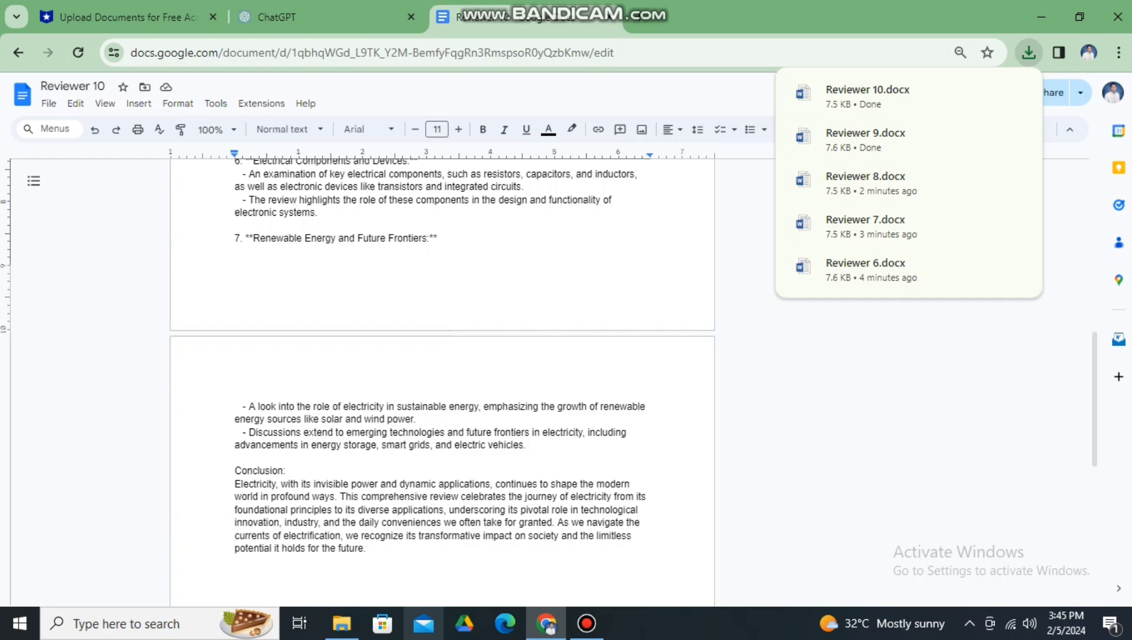
left_click(341, 622)
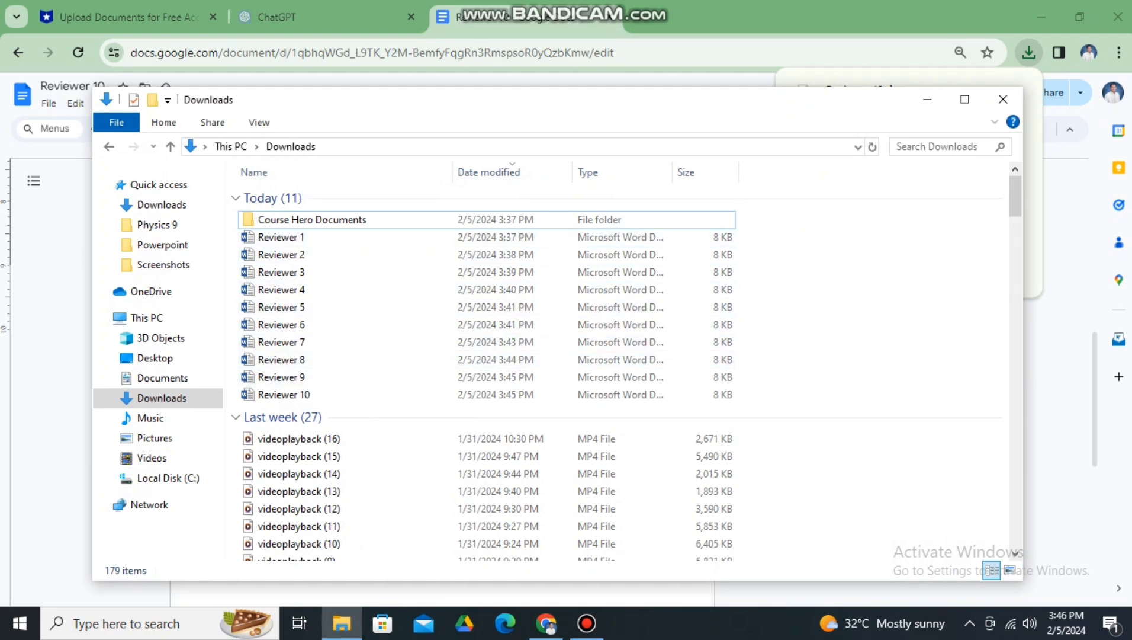
Step: Move Reviewer 1 through Reviewer 10 from Downloads into the Course Hero Documents folder
left_click_drag(776, 231, 583, 404)
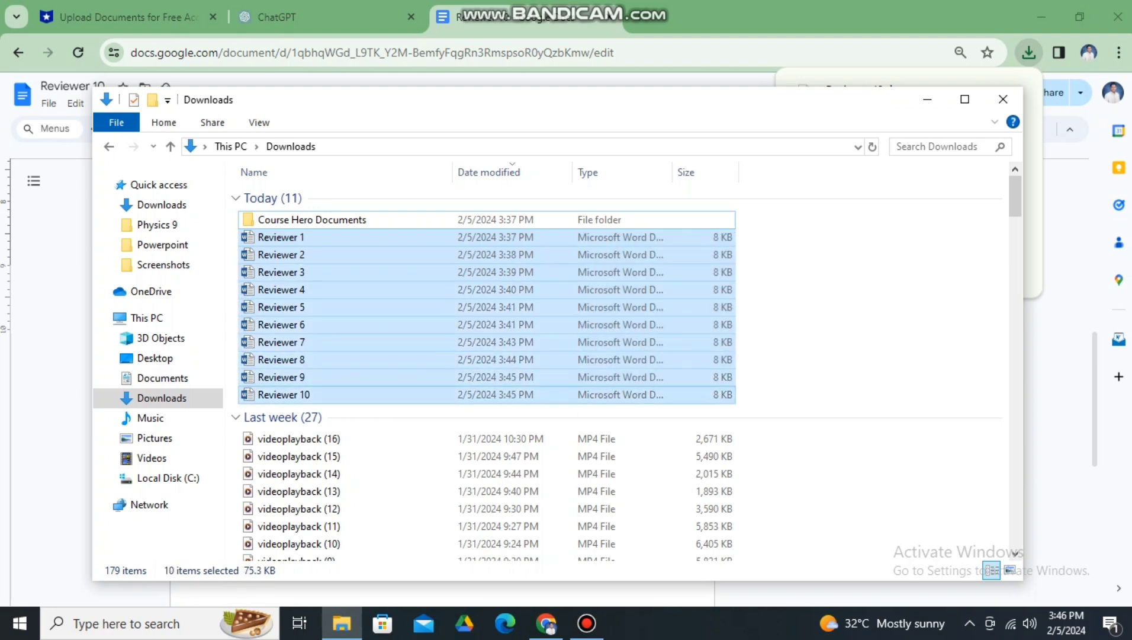
key("ctrl+x")
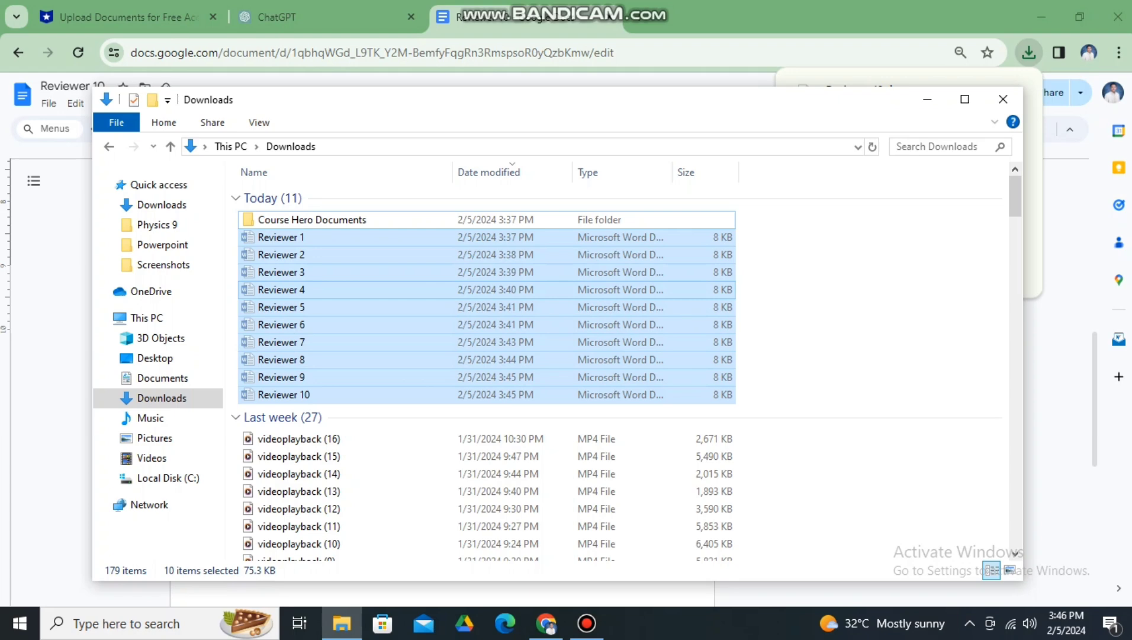
double_click(312, 219)
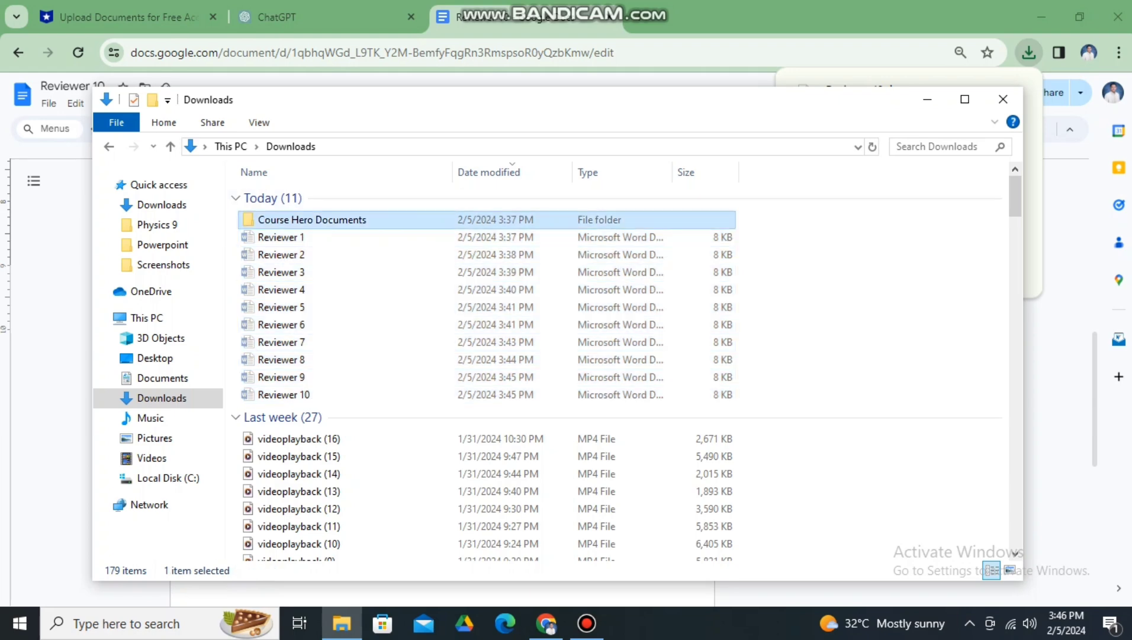
key("ctrl+v")
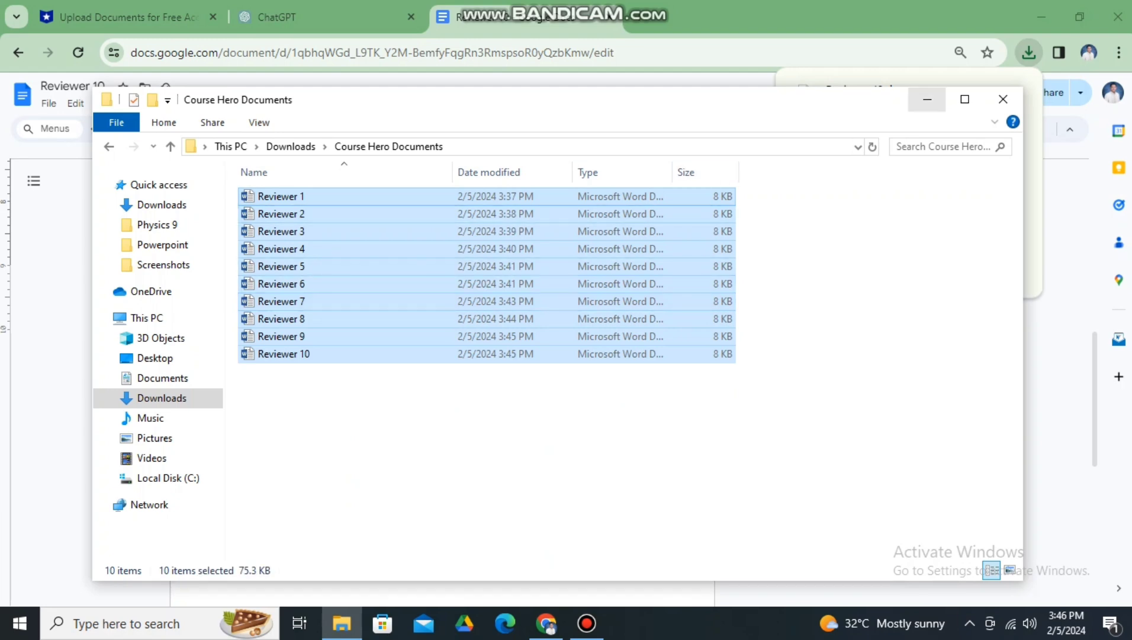
left_click(928, 99)
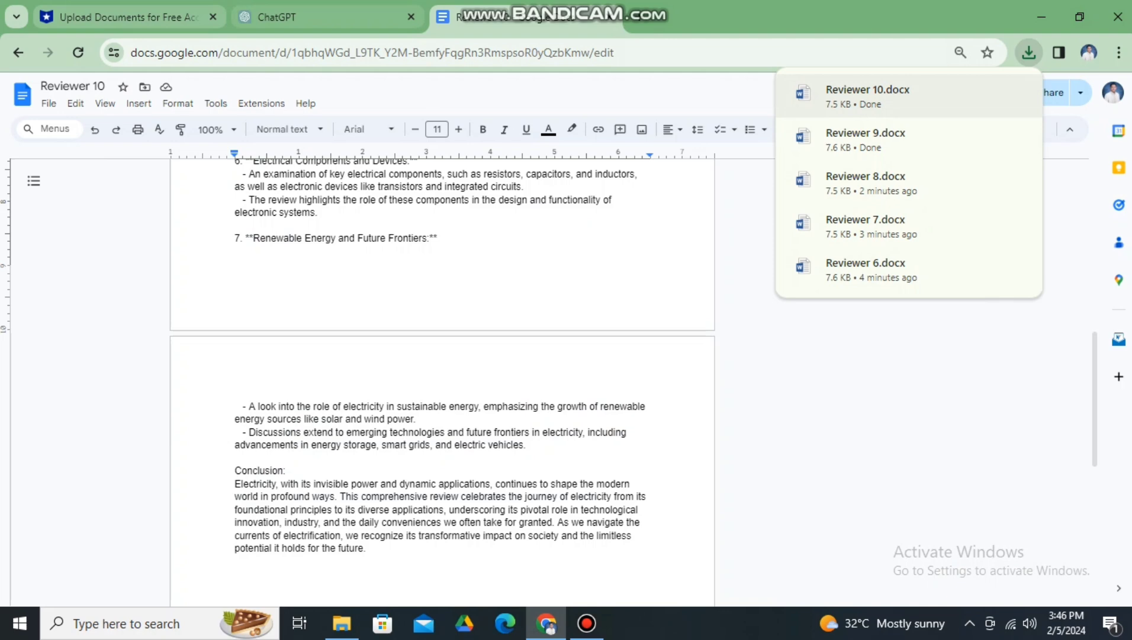
left_click(277, 16)
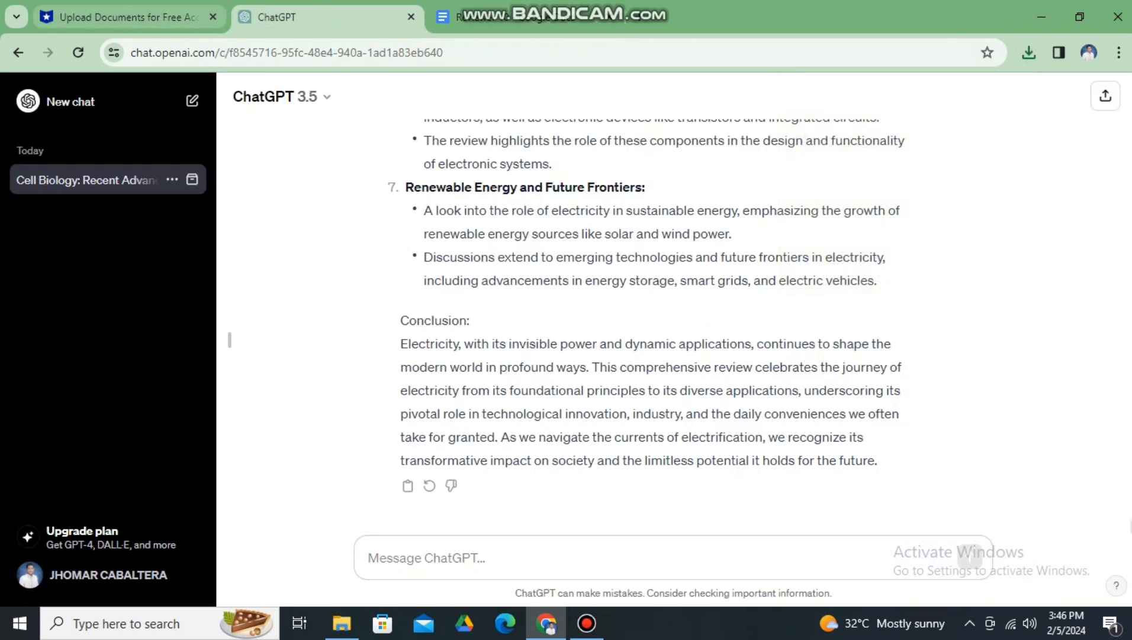
Step: Add all ten Reviewer files from Course Hero Documents as uploads on Course Hero
left_click(118, 16)
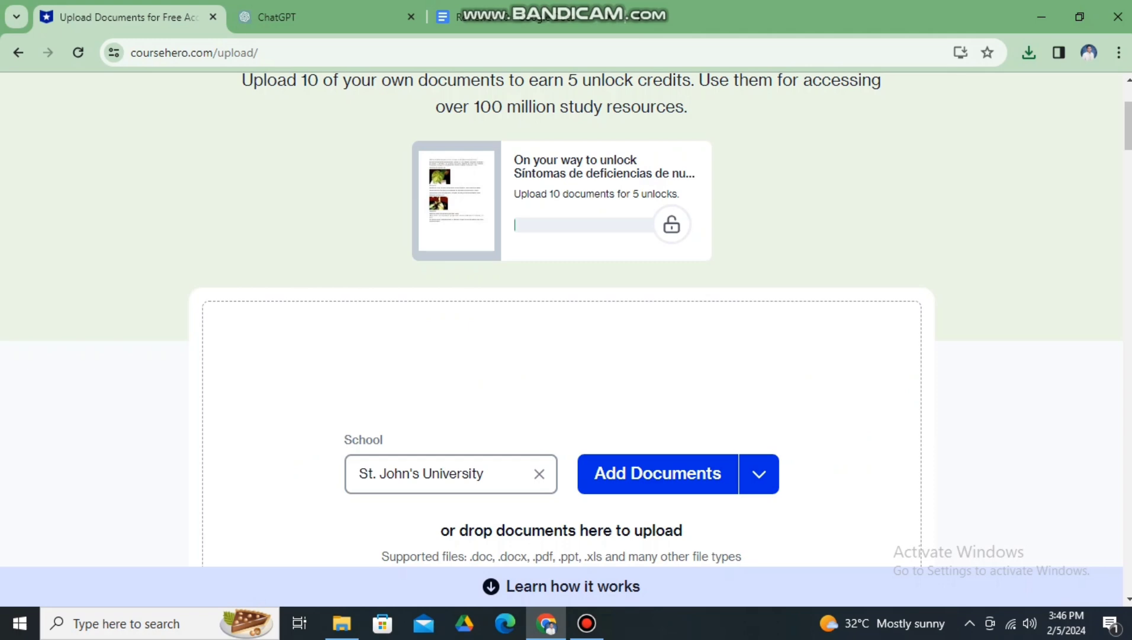
left_click(658, 473)
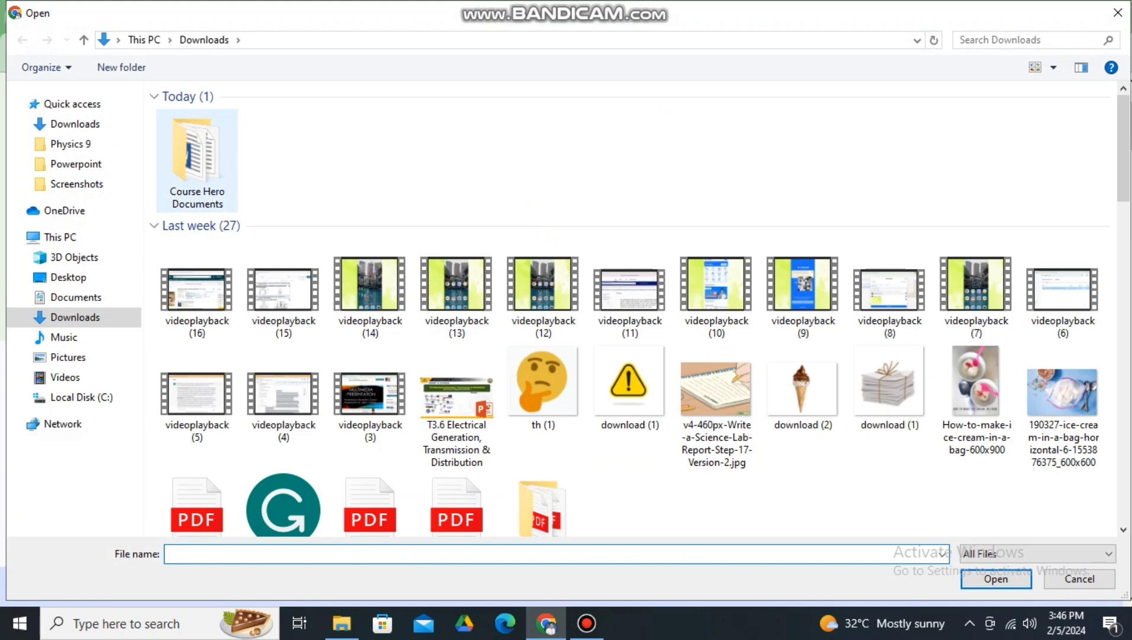
double_click(197, 160)
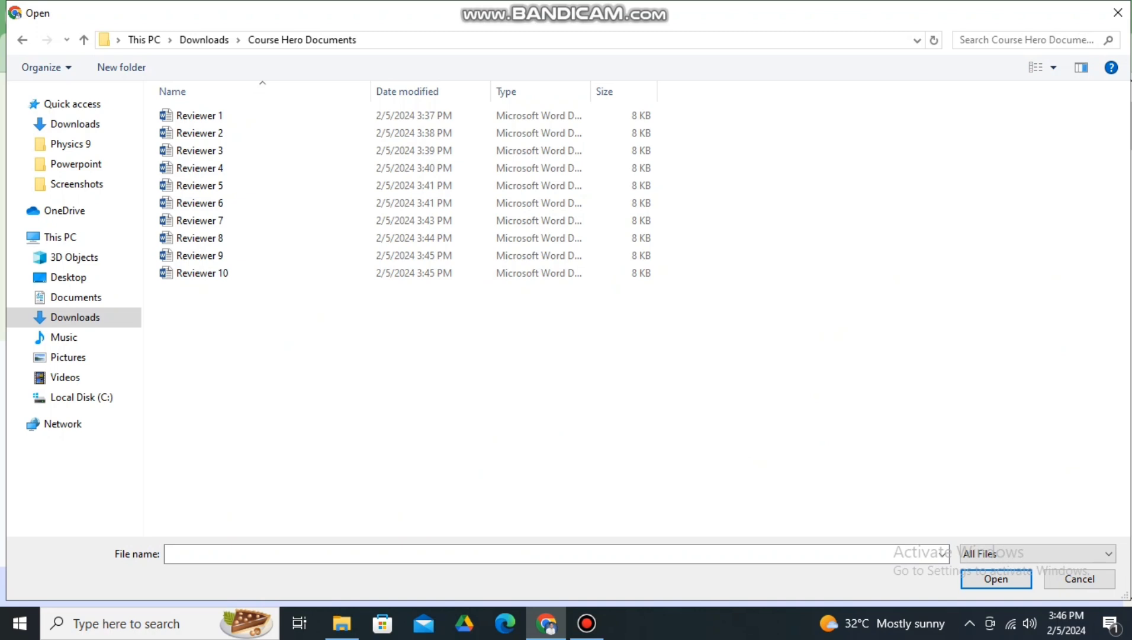
left_click_drag(683, 109, 434, 279)
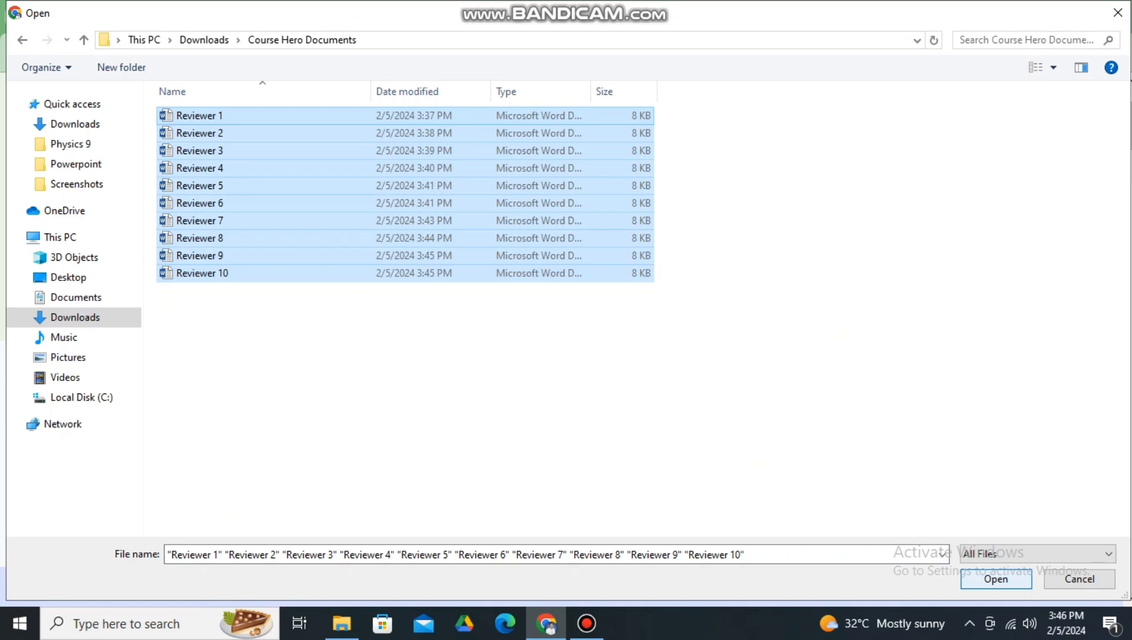
key("Return")
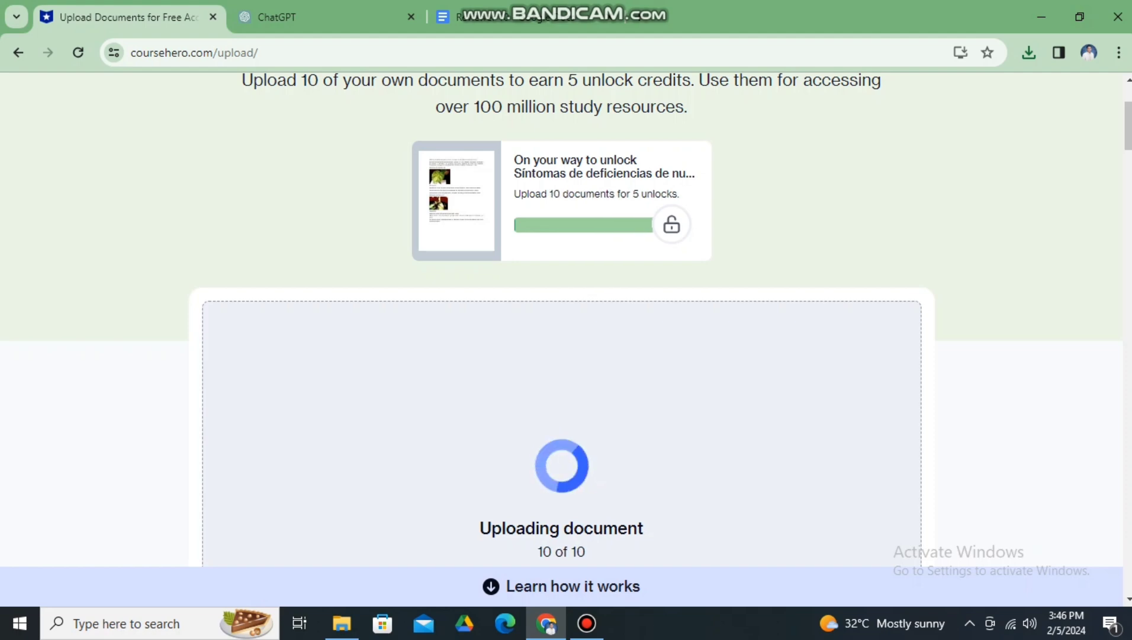
Step: Enter Science HIT110 as the course for the first uploaded documents
type("Scie")
key("Return")
type("sc")
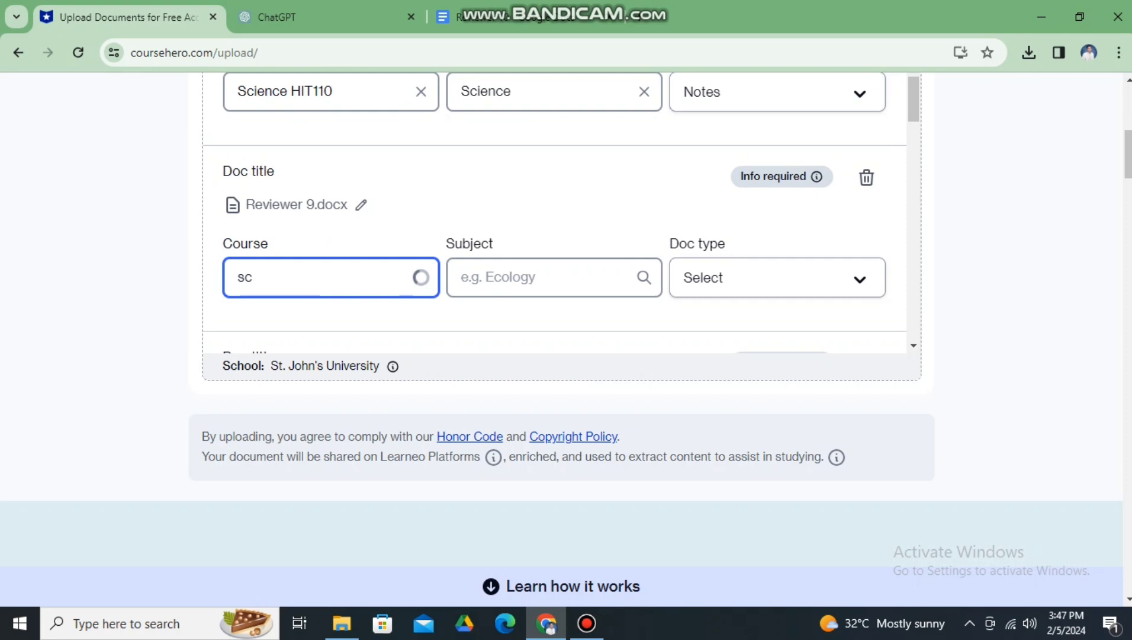
key("Return")
type("sc")
key("Return")
key("Tab")
key("space")
key("Down")
key("Down")
key("Down")
key("Down")
key("Return")
Step: Set the subject to Science and the doc type to Notes
type("science")
key("Return")
key("Tab")
key("space")
key("Down")
key("Down")
key("Down")
key("Down")
Step: Give the next document course Science HIT110, subject Science and doc type Notes
key("Return")
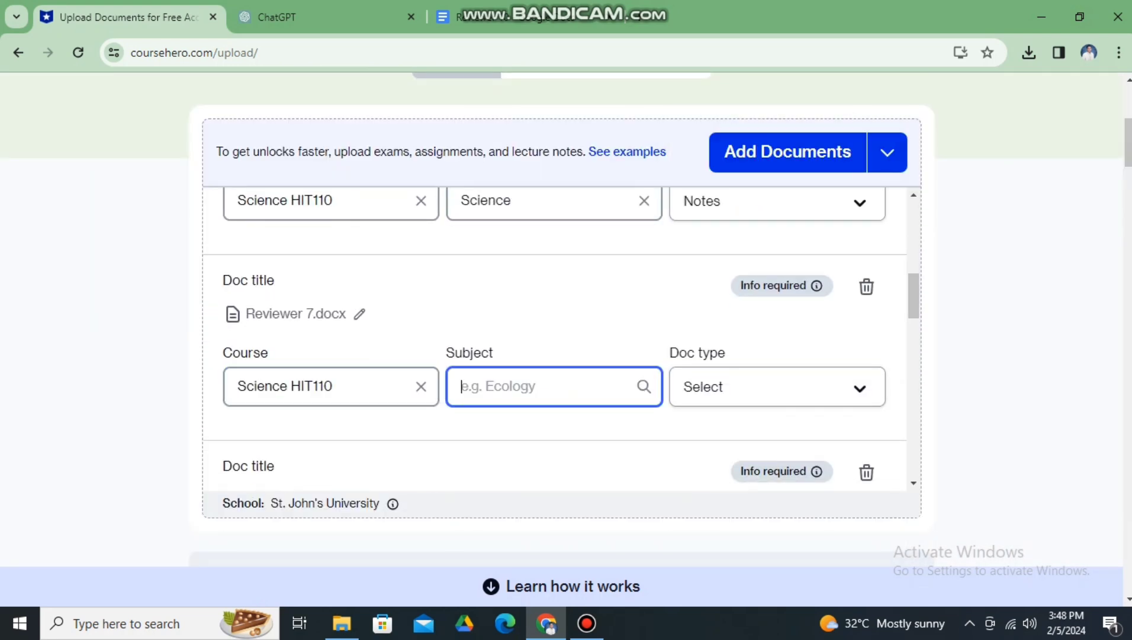
key("Tab")
type("Science")
key("Return")
key("Tab")
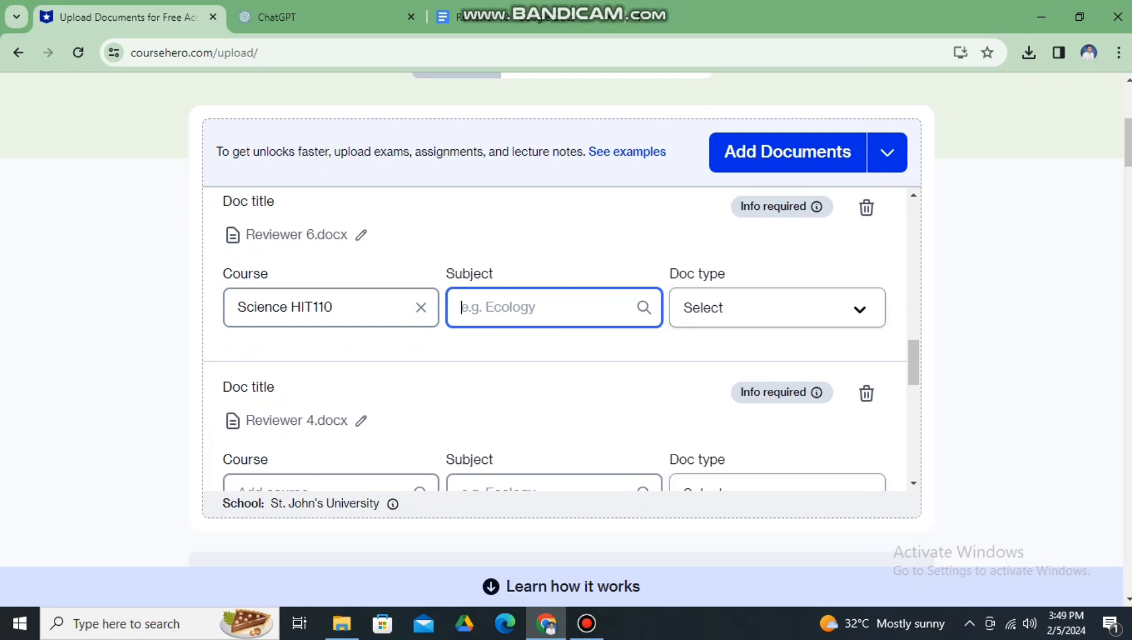
type("Science")
key("Return")
key("Tab")
key("space")
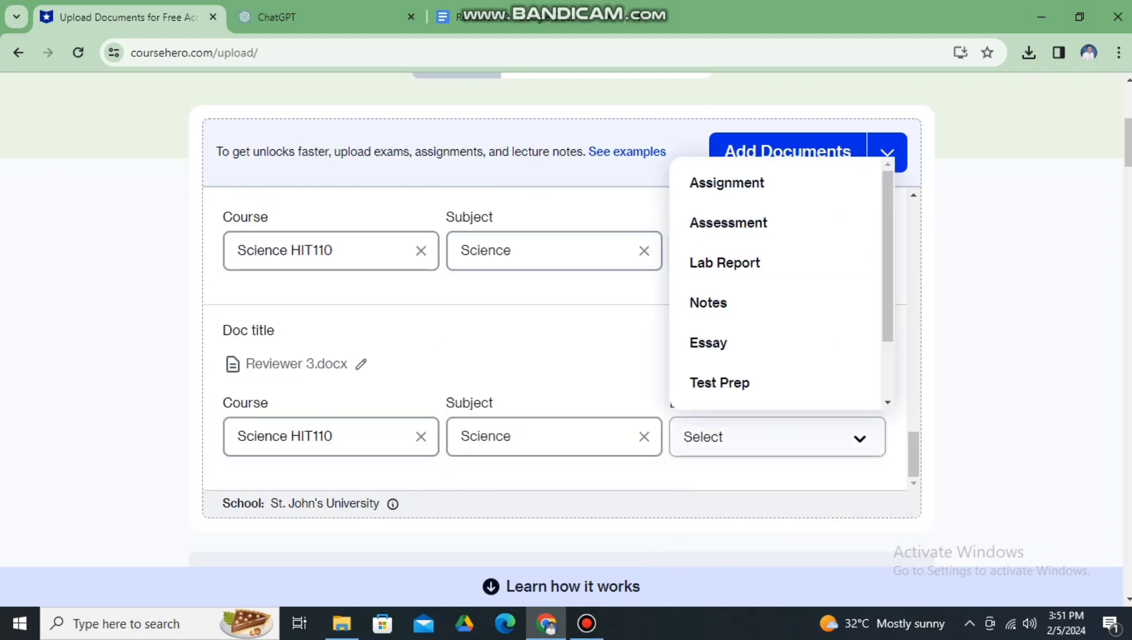
key("Down")
key("Down")
key("Down")
key("Down")
key("Return")
Step: Set Reviewer 1's doc type to Essay and Reviewer 3's to Notes
scroll(895, 464, "down", 15)
scroll(895, 465, "up", 1)
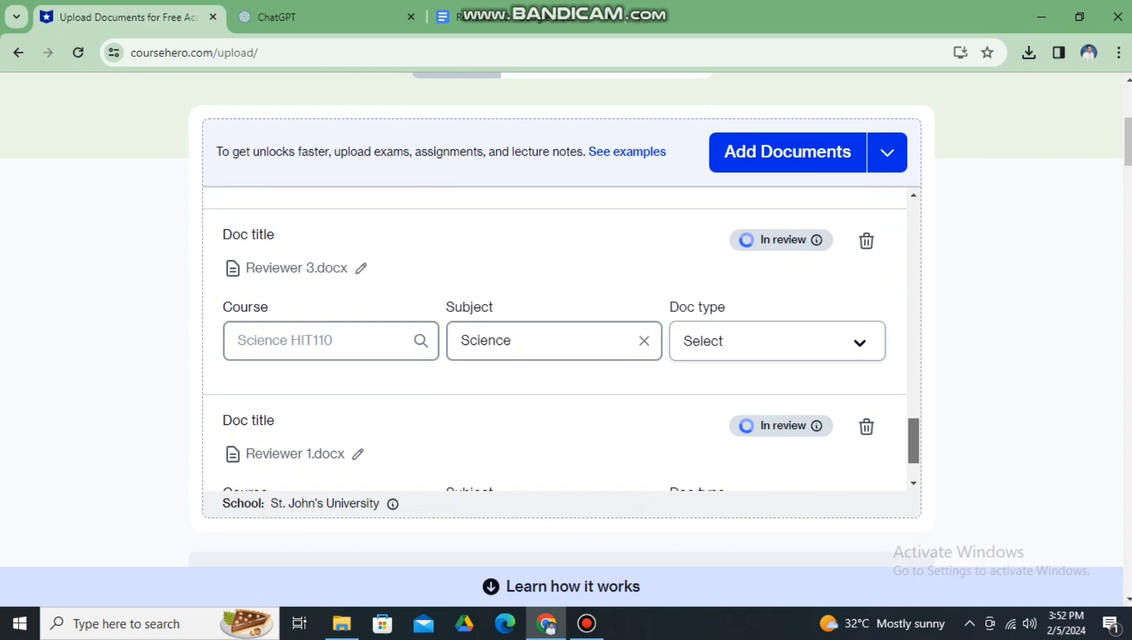
scroll(895, 465, "down", 1)
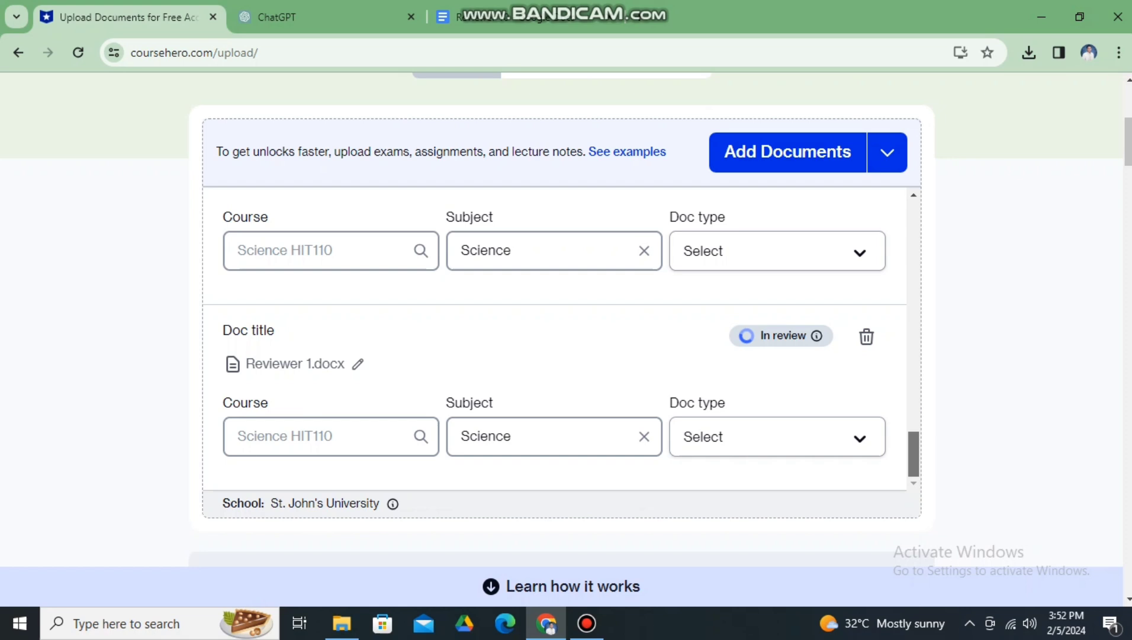
left_click(777, 437)
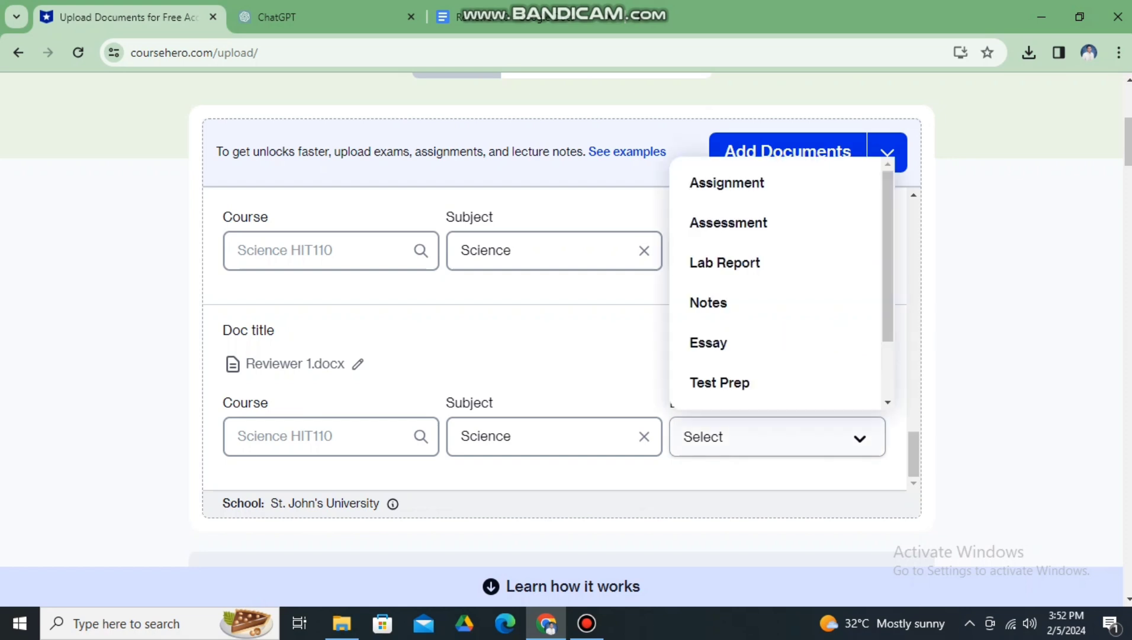
left_click(776, 339)
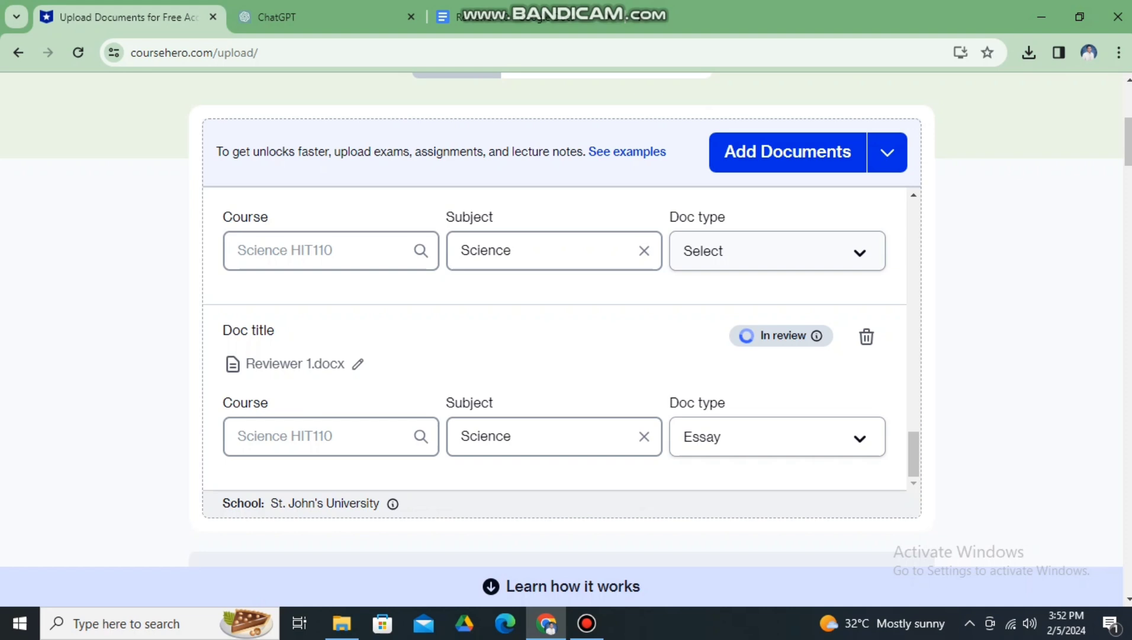
left_click(777, 251)
left_click(776, 422)
scroll(555, 343, "up", 5)
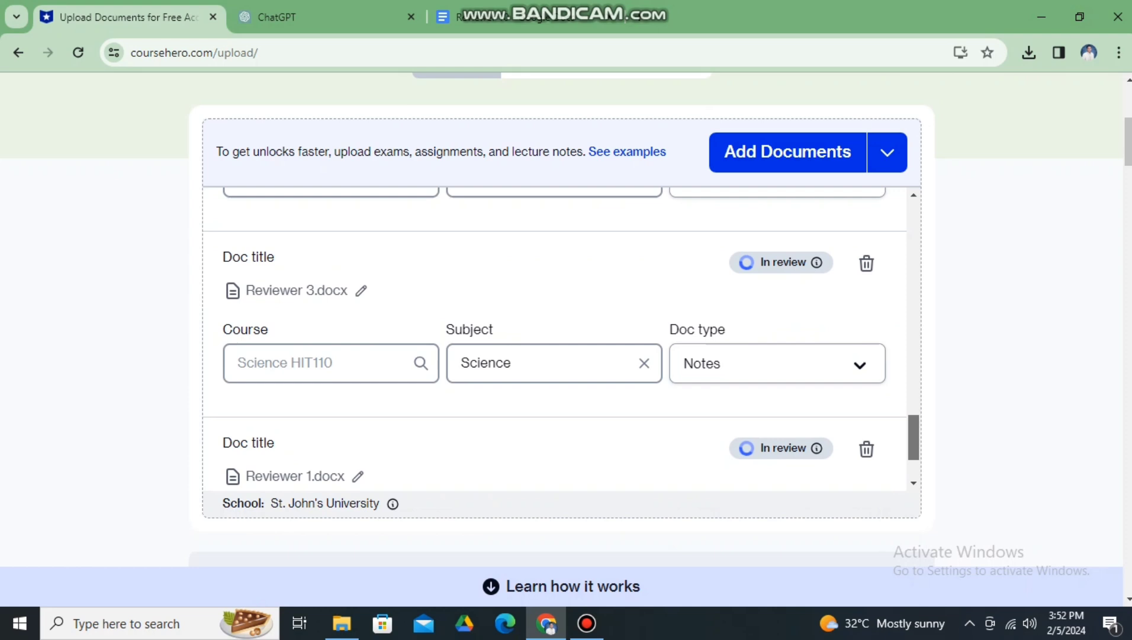